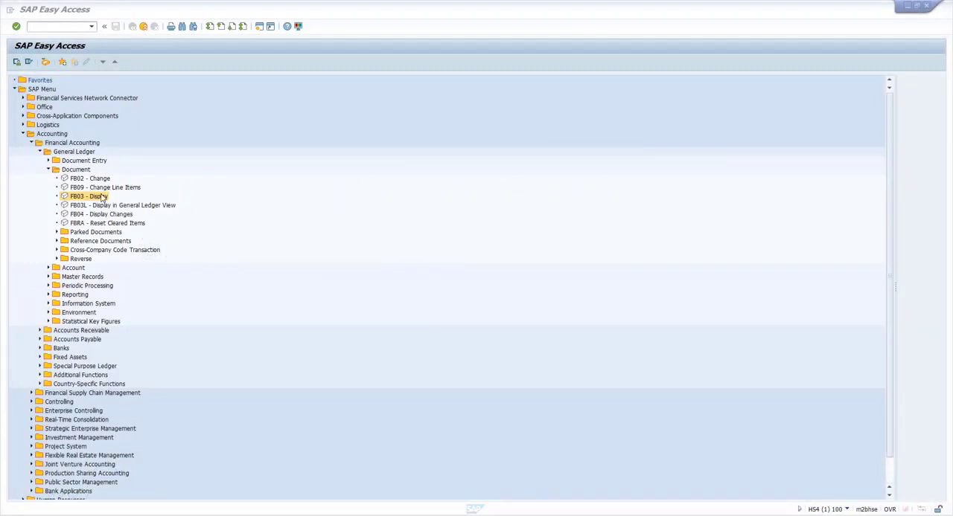
Run FB03 to display the prefilled accounting document for company code 1710 in fiscal year 2019.
{"action": "double_click", "coordinate": [101, 197]}
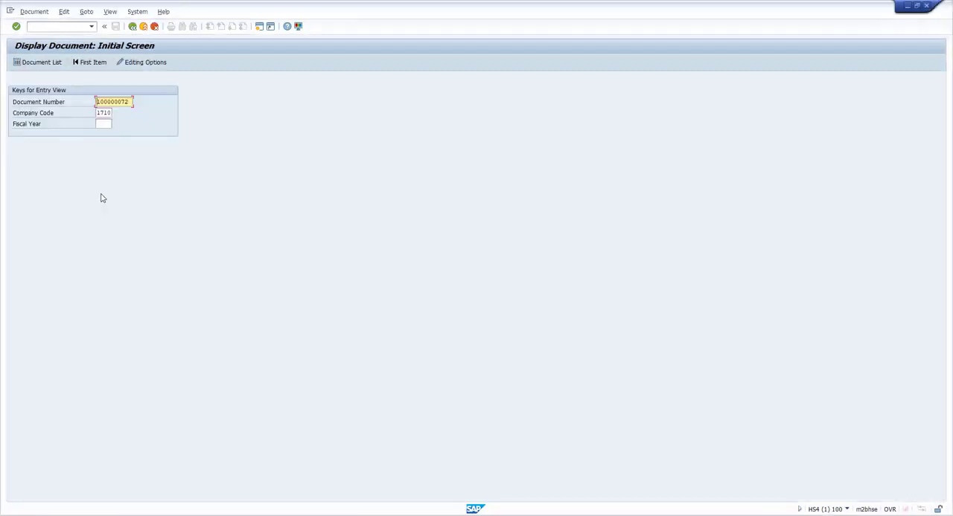
{"action": "left_click", "coordinate": [108, 125]}
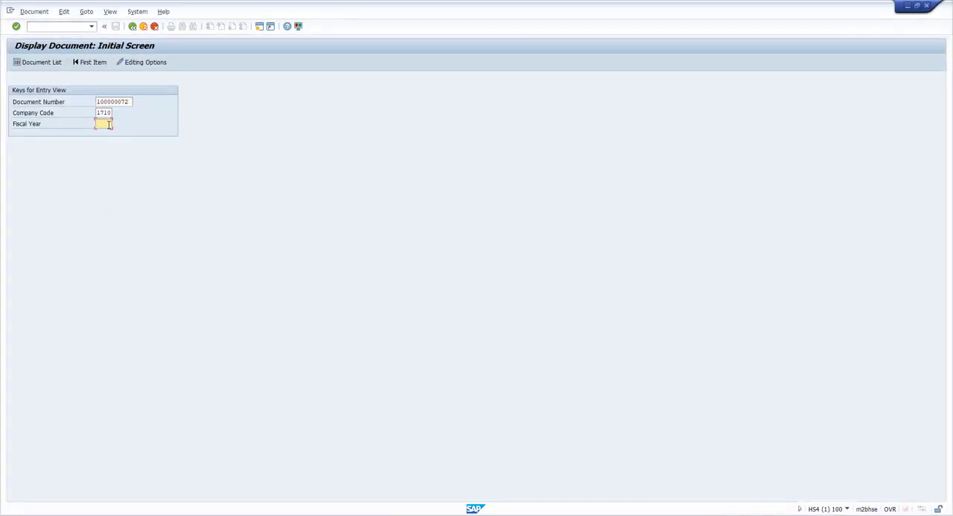
{"action": "type", "text": "2017"}
{"action": "left_click", "coordinate": [16, 26]}
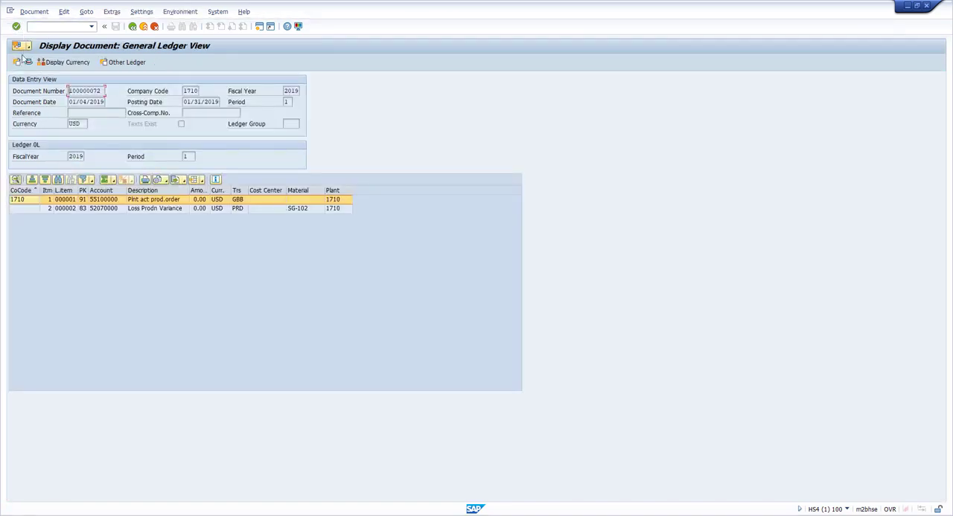
Open the document's attachment list and view the TestInvoice attachment.
{"action": "left_click", "coordinate": [27, 47]}
{"action": "left_click", "coordinate": [52, 67]}
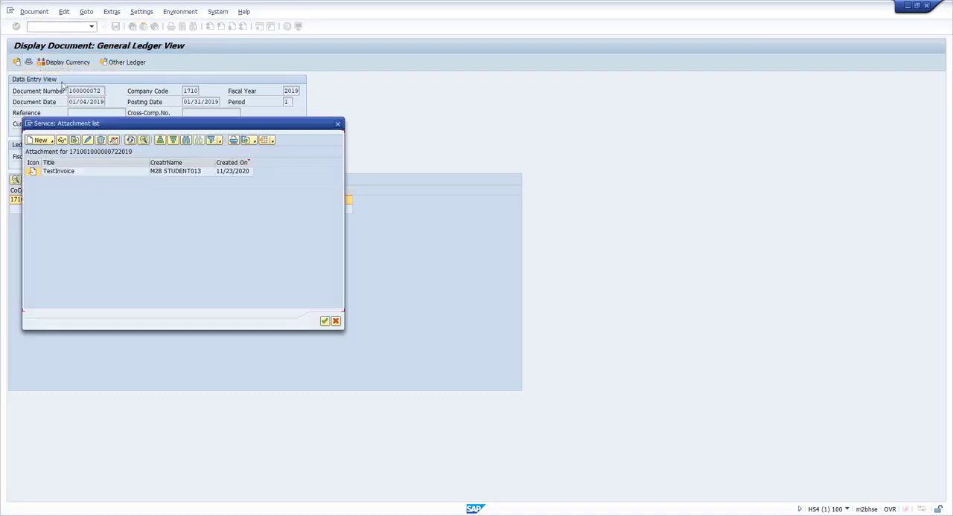
{"action": "double_click", "coordinate": [91, 172]}
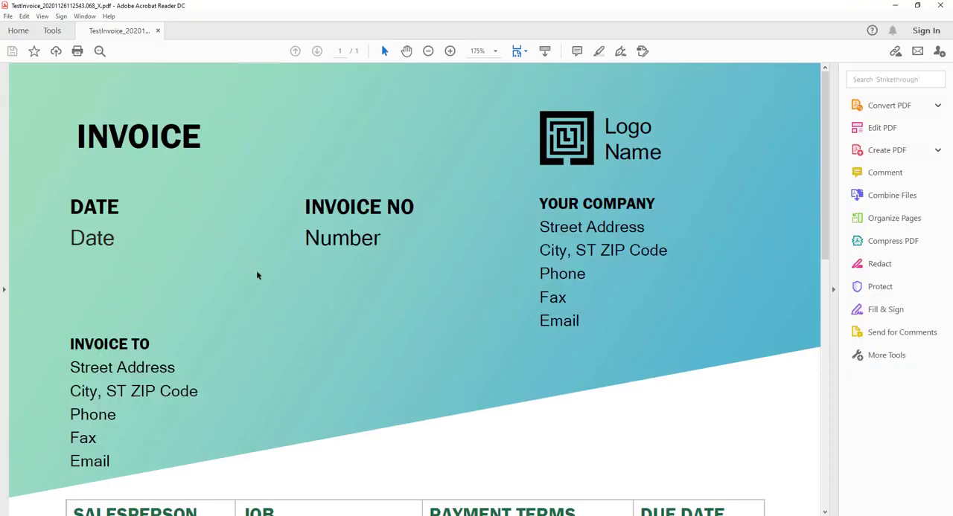
{"action": "scroll", "coordinate": [257, 272], "scroll_direction": "down", "scroll_amount": 5}
{"action": "scroll", "coordinate": [259, 270], "scroll_direction": "up", "scroll_amount": 5}
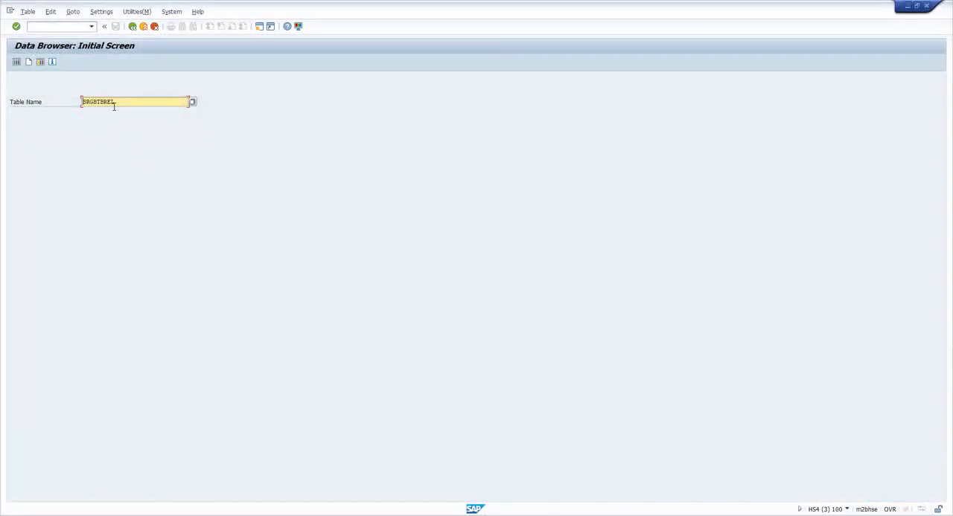
In the SAP Data Browser, query table SRGBTBREL for entries whose first Instance ID matches 1710*.
{"action": "left_click", "coordinate": [16, 26]}
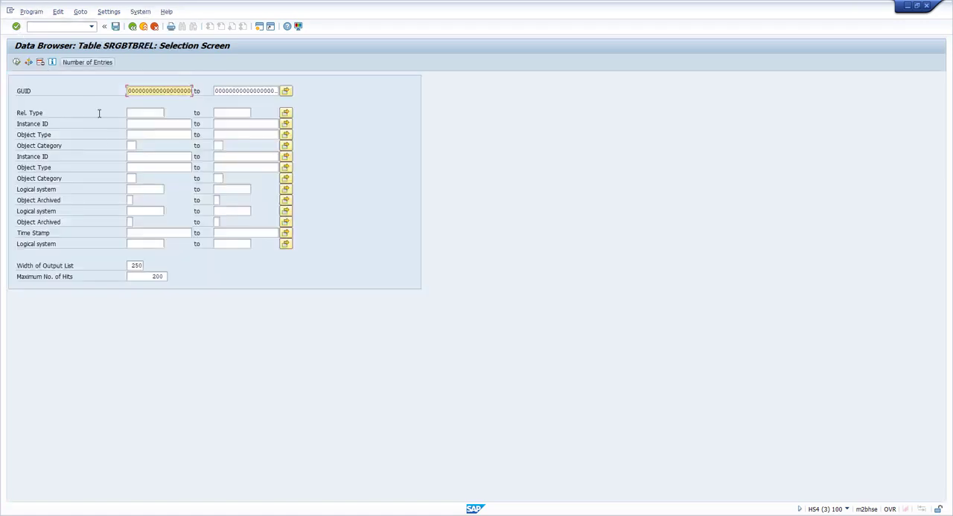
{"action": "left_click", "coordinate": [131, 125]}
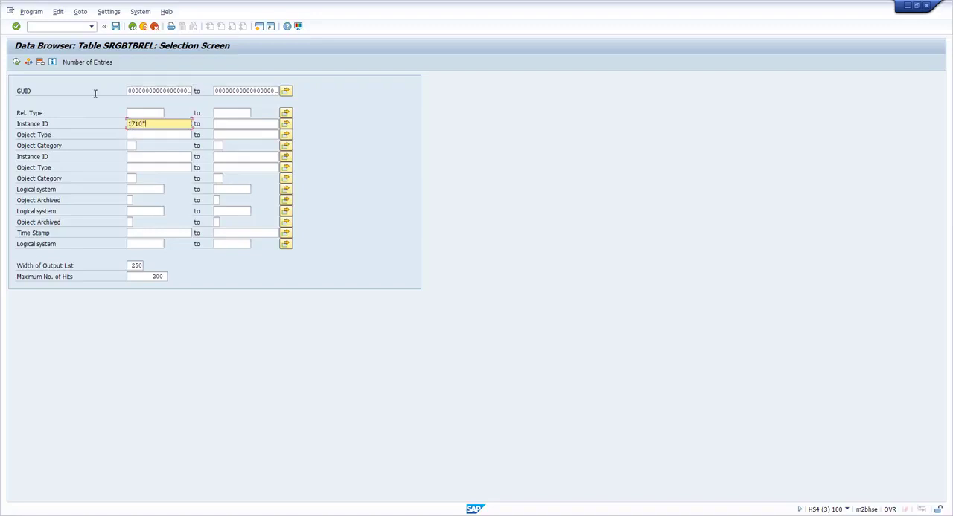
{"action": "left_click", "coordinate": [17, 63]}
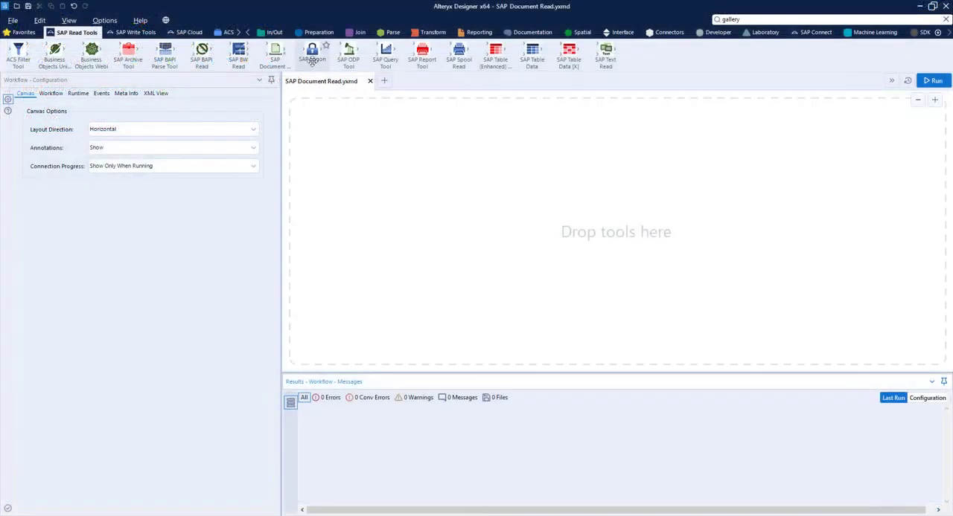
In Alteryx Designer, add an SAP Logon tool to the canvas and select the system HS4 - SAP S/4 HANA 1709.
{"action": "left_click_drag", "start_coordinate": [312, 53], "coordinate": [337, 152]}
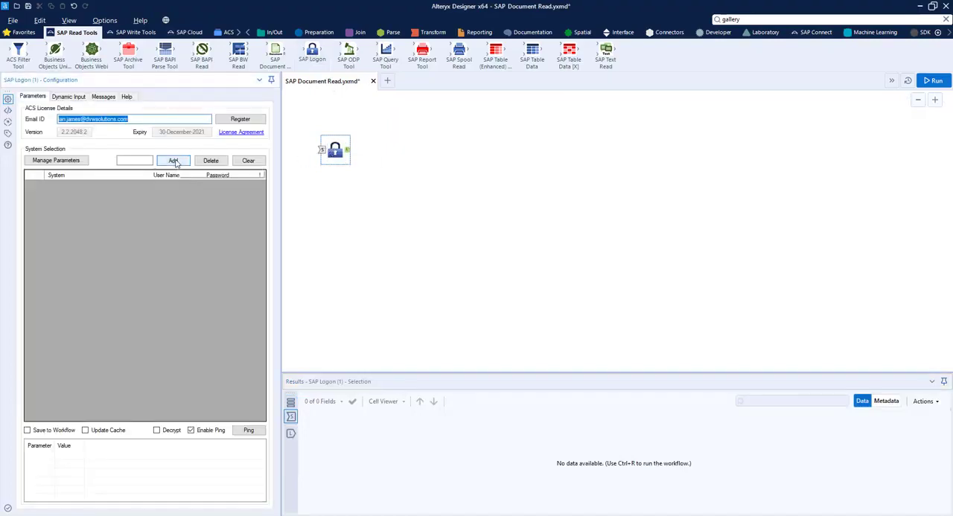
{"action": "left_click", "coordinate": [172, 161]}
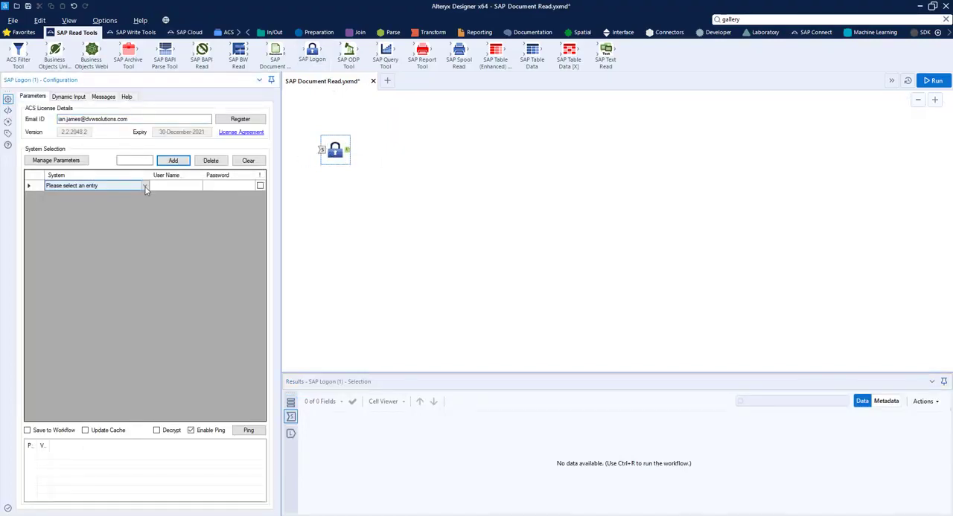
{"action": "left_click", "coordinate": [146, 190]}
{"action": "left_click", "coordinate": [108, 265]}
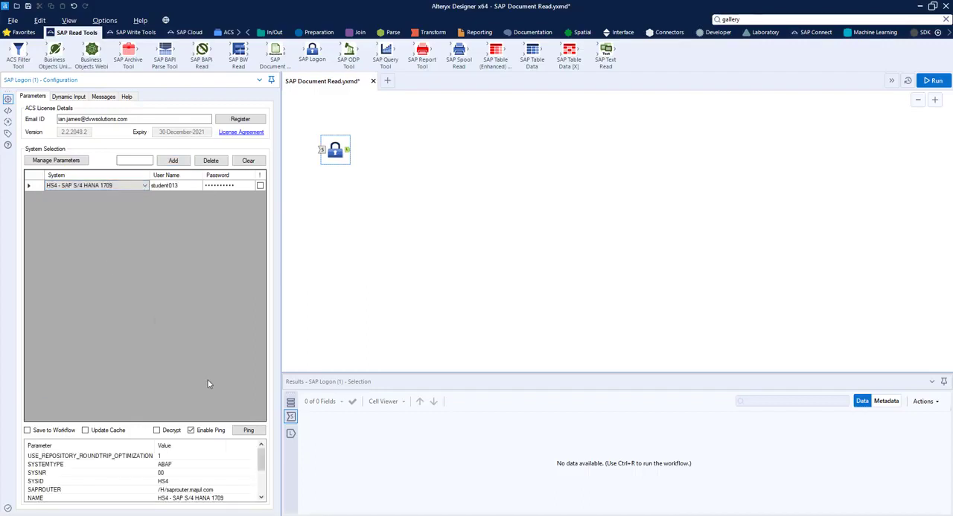
{"action": "left_click", "coordinate": [211, 431]}
{"action": "left_click", "coordinate": [496, 297]}
Add an SAP Table Data tool connected to the SAP Logon tool and load the fields of table BKPF.
{"action": "left_click_drag", "start_coordinate": [532, 56], "coordinate": [394, 215]}
{"action": "left_click", "coordinate": [75, 121]}
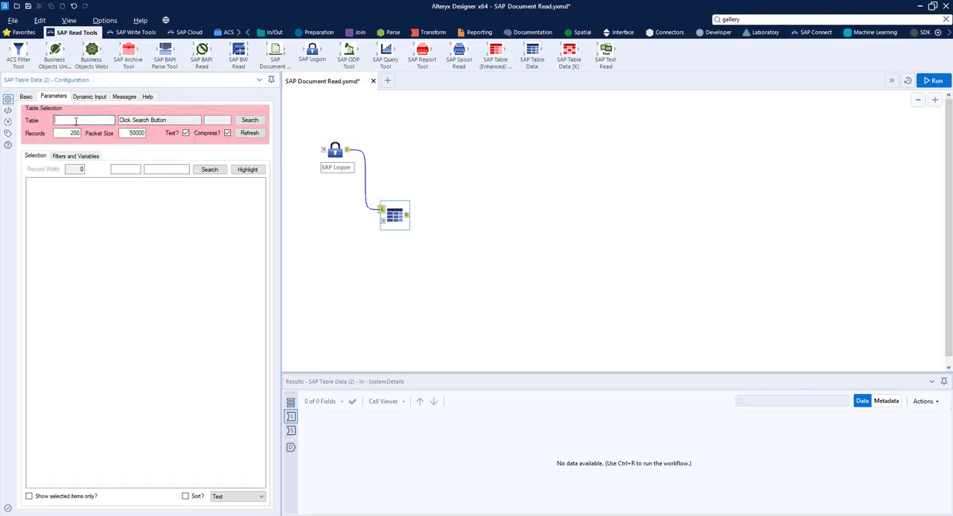
{"action": "type", "text": "BKPF"}
{"action": "left_click", "coordinate": [249, 132]}
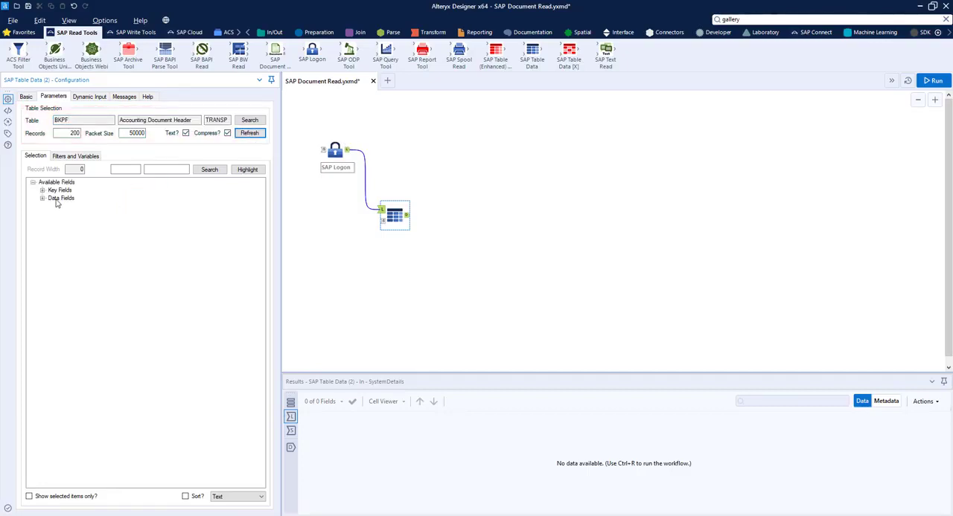
Select the key fields Company Code, Accounting Document Number and Fiscal Year and the data fields Document type and Fiscal period.
{"action": "left_click", "coordinate": [44, 190]}
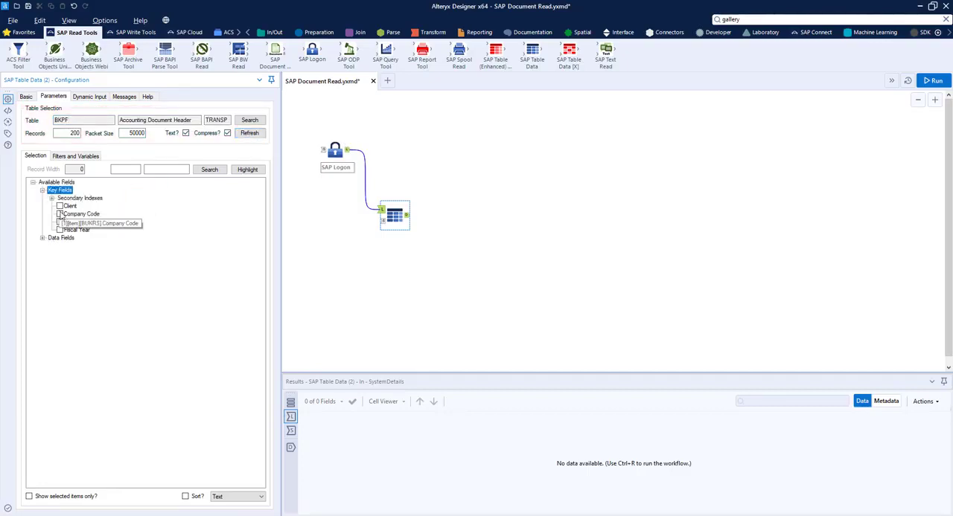
{"action": "left_click", "coordinate": [60, 214]}
{"action": "left_click", "coordinate": [59, 222]}
{"action": "left_click", "coordinate": [60, 230]}
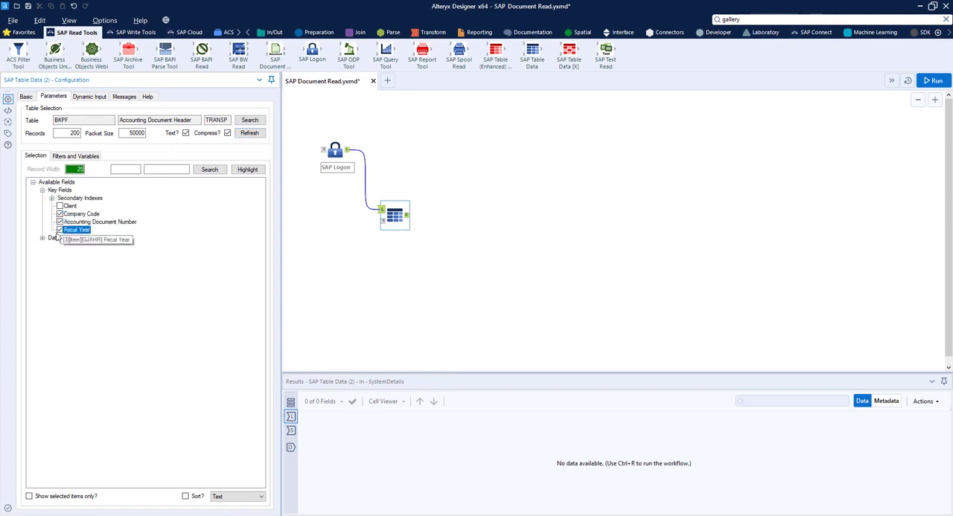
{"action": "left_click", "coordinate": [43, 239]}
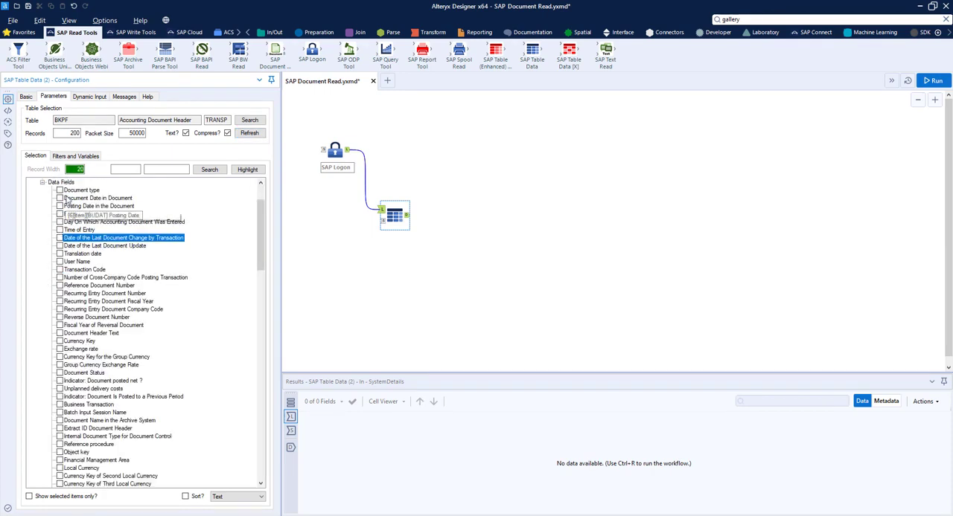
{"action": "left_click", "coordinate": [60, 191]}
{"action": "left_click", "coordinate": [59, 213]}
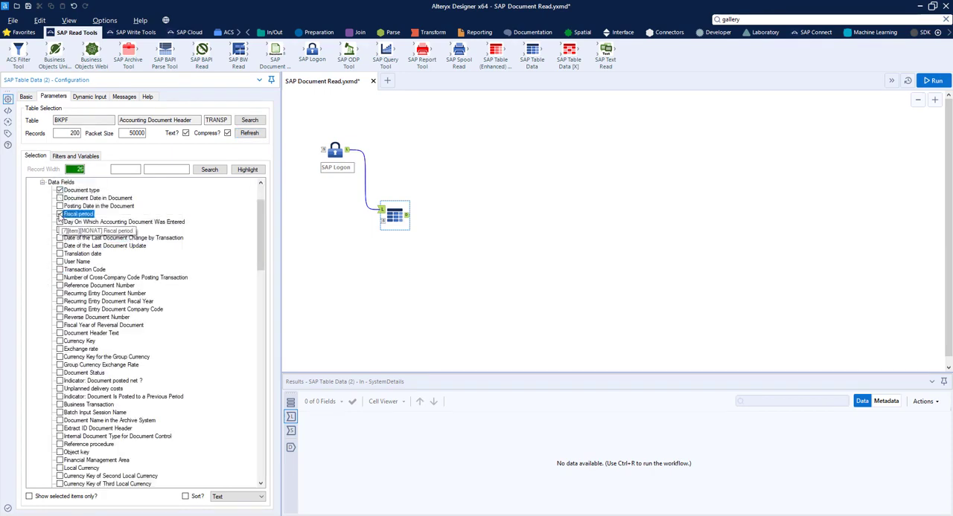
Filter the BKPF data on Company Code equal to 1710 and Fiscal Year equal to 2019.
{"action": "scroll", "coordinate": [59, 216], "scroll_direction": "up", "scroll_amount": 3}
{"action": "right_click", "coordinate": [77, 216]}
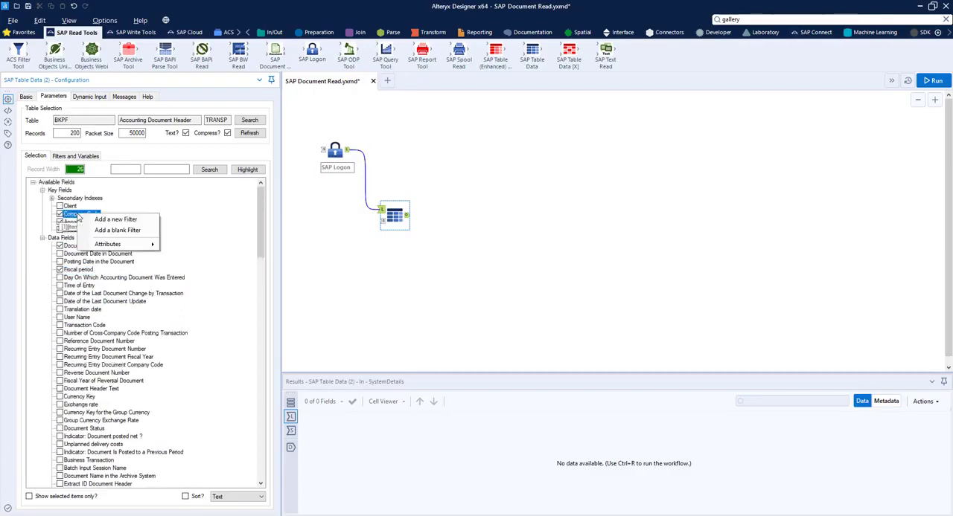
{"action": "left_click", "coordinate": [104, 230]}
{"action": "left_click", "coordinate": [115, 193]}
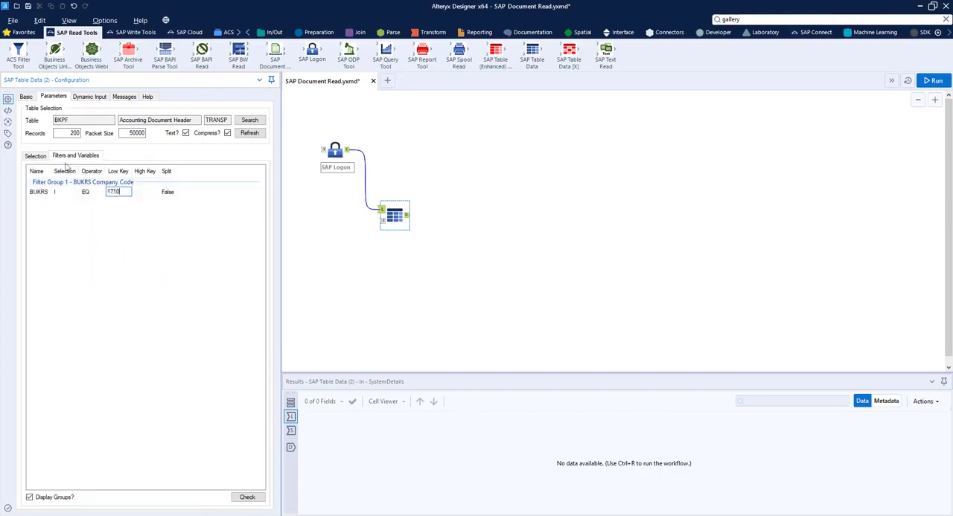
{"action": "left_click", "coordinate": [35, 156]}
{"action": "right_click", "coordinate": [73, 230]}
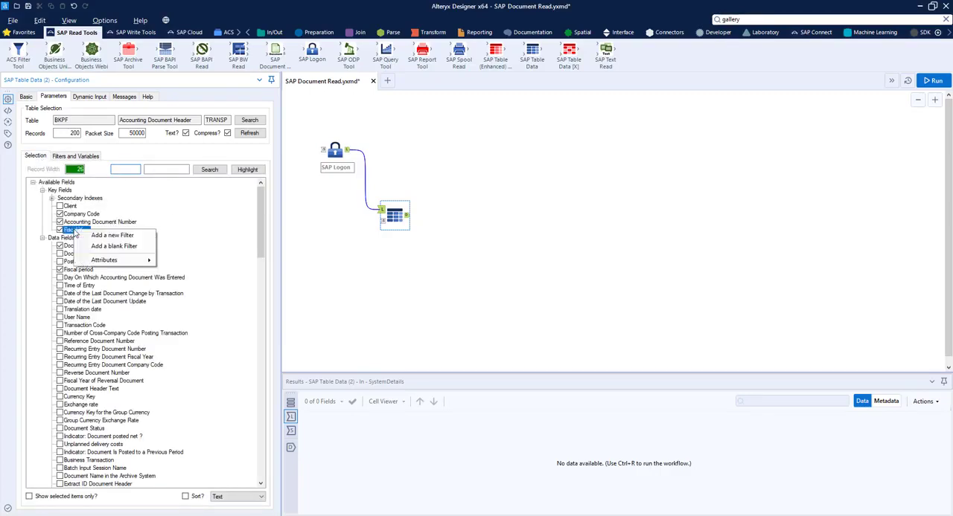
{"action": "left_click", "coordinate": [111, 235]}
{"action": "left_click", "coordinate": [113, 213]}
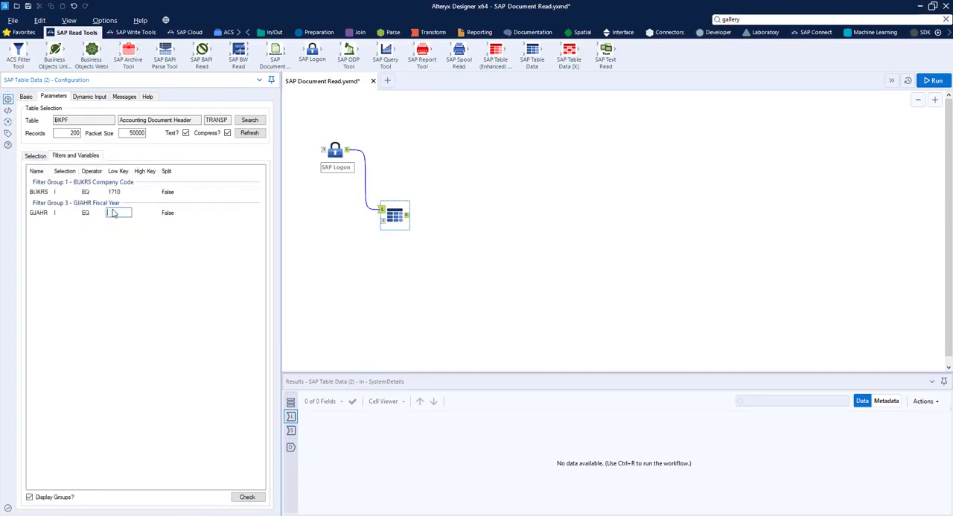
{"action": "type", "text": "2019"}
Filter the BKPF data on Document type equal to SA and Fiscal period equal to 01.
{"action": "left_click", "coordinate": [46, 157]}
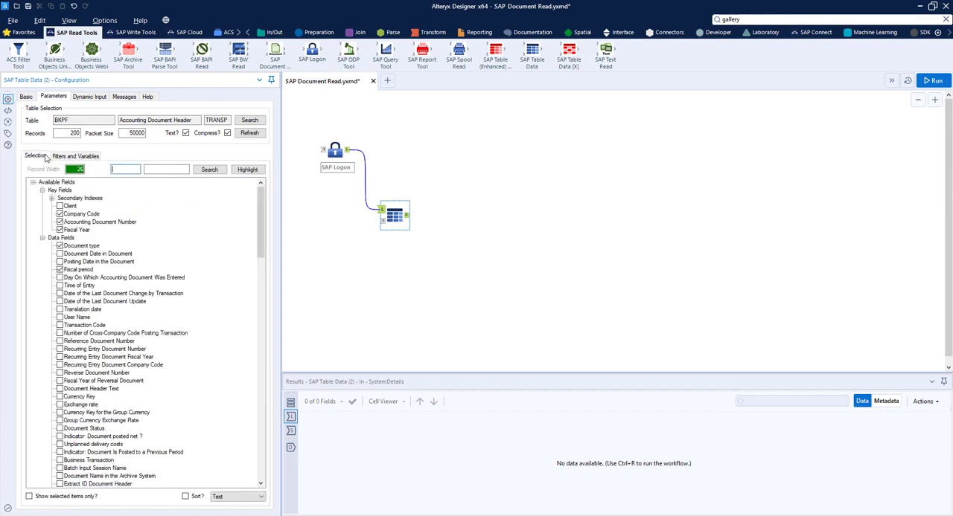
{"action": "right_click", "coordinate": [73, 246]}
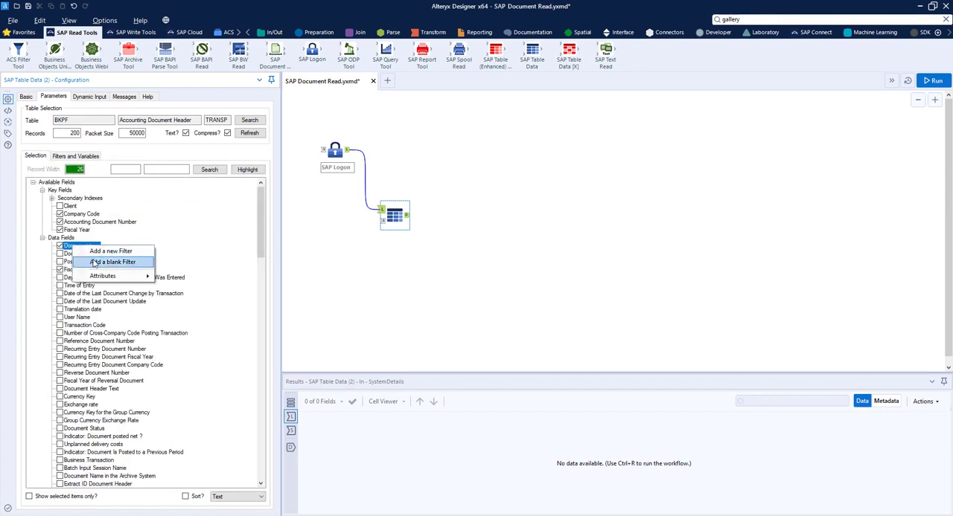
{"action": "left_click", "coordinate": [110, 251]}
{"action": "left_click", "coordinate": [116, 235]}
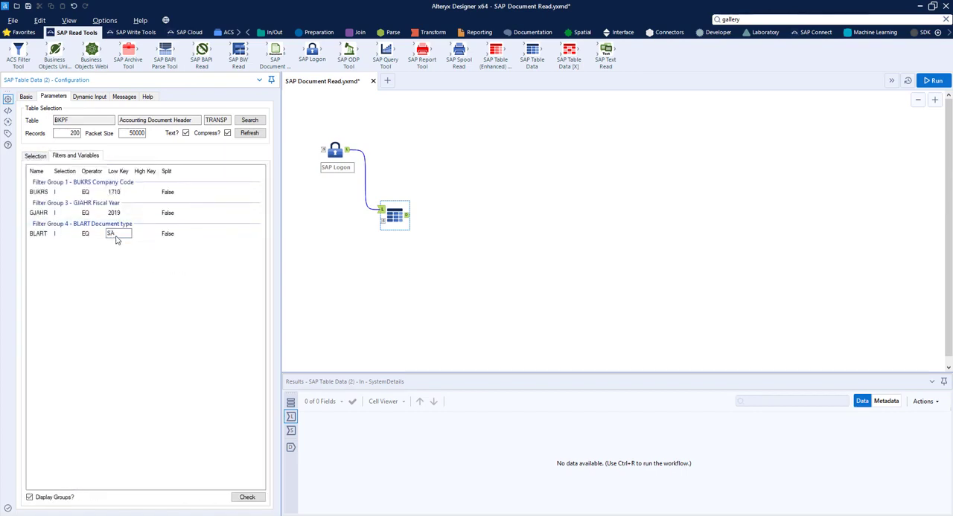
{"action": "type", "text": "SA"}
{"action": "left_click", "coordinate": [35, 155]}
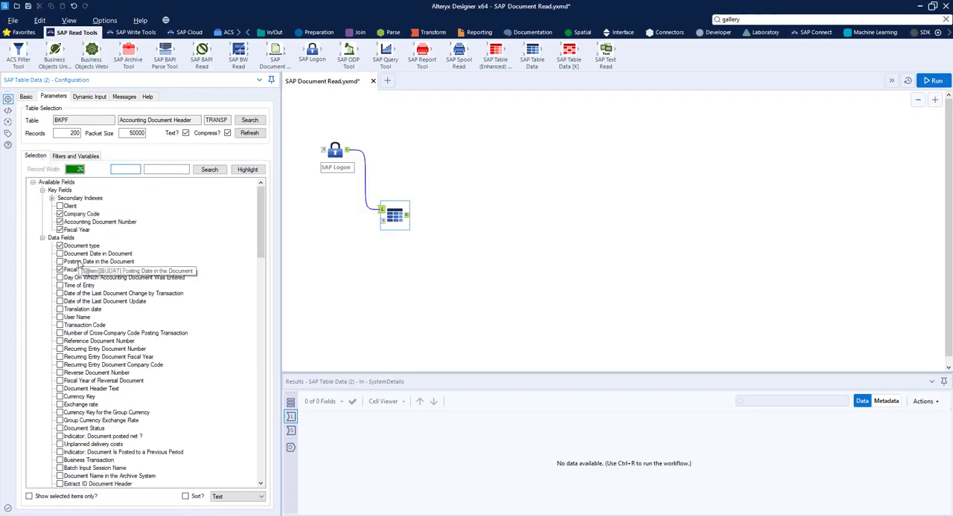
{"action": "right_click", "coordinate": [90, 270]}
{"action": "left_click", "coordinate": [101, 284]}
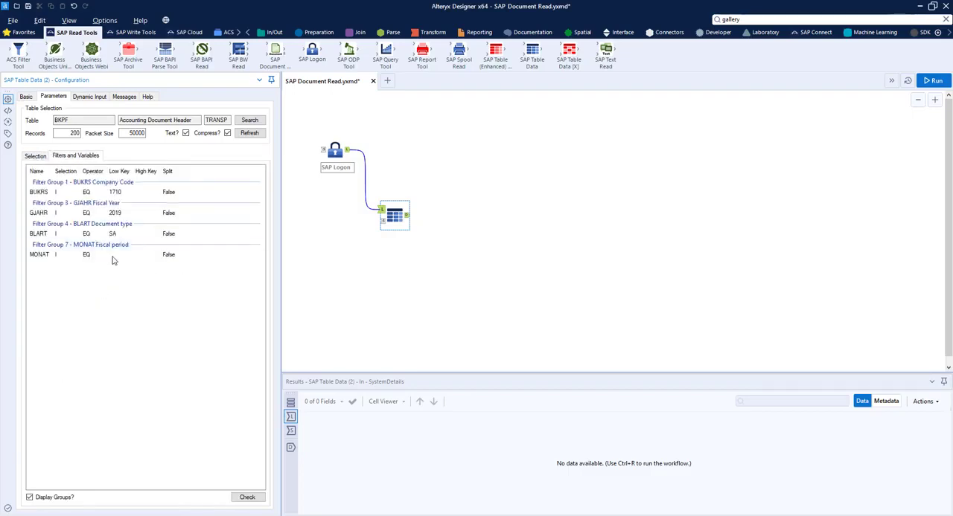
{"action": "left_click", "coordinate": [114, 257]}
{"action": "type", "text": "01"}
{"action": "left_click", "coordinate": [379, 282]}
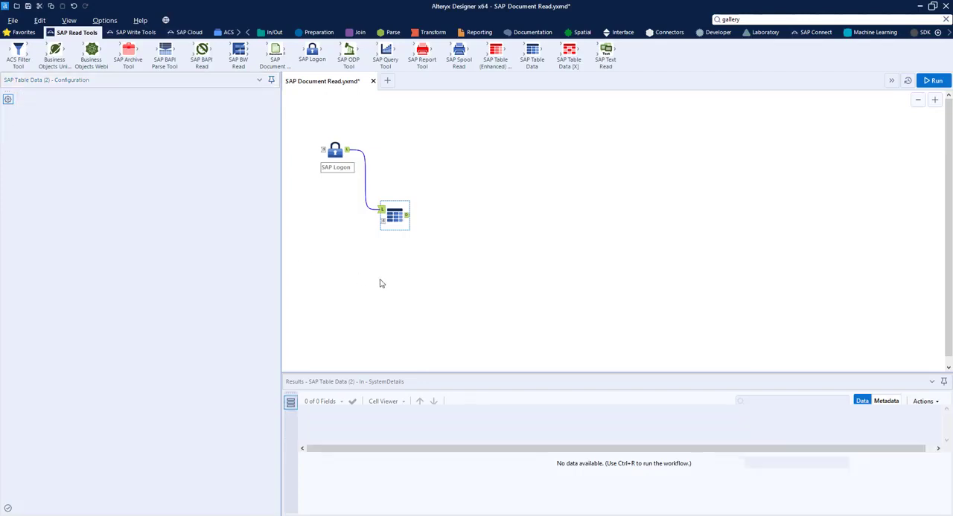
Add a Formula tool connected to the BKPF table tool and create a new output column named INSTID_A.
{"action": "left_click", "coordinate": [316, 35]}
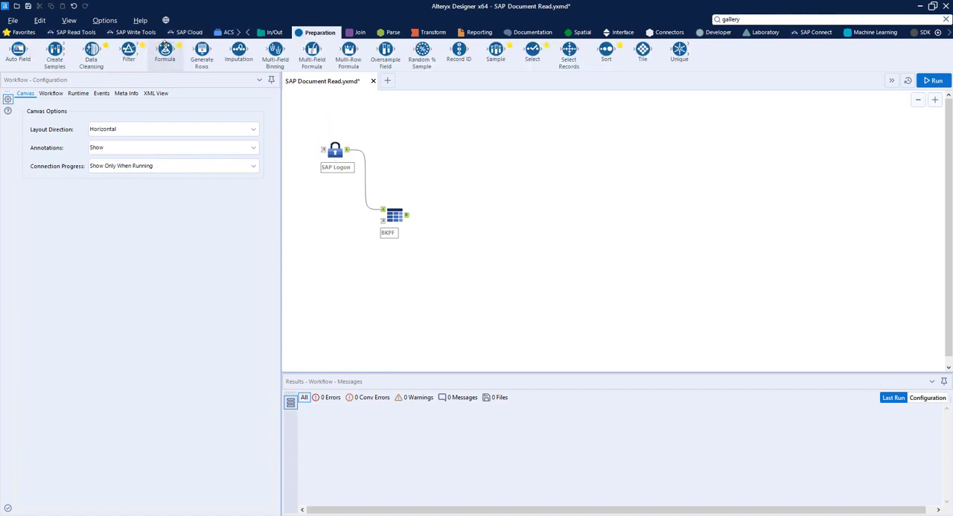
{"action": "left_click_drag", "start_coordinate": [165, 50], "coordinate": [449, 218]}
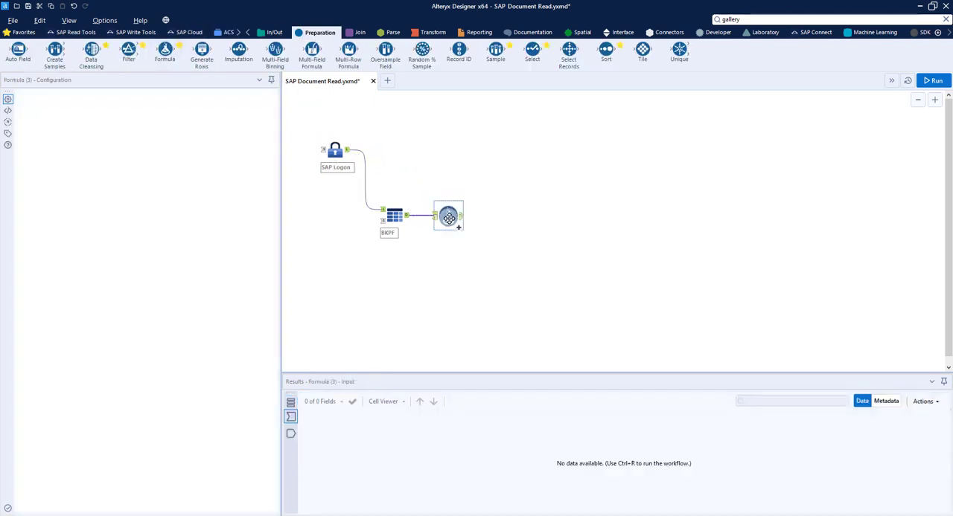
{"action": "left_click", "coordinate": [124, 106]}
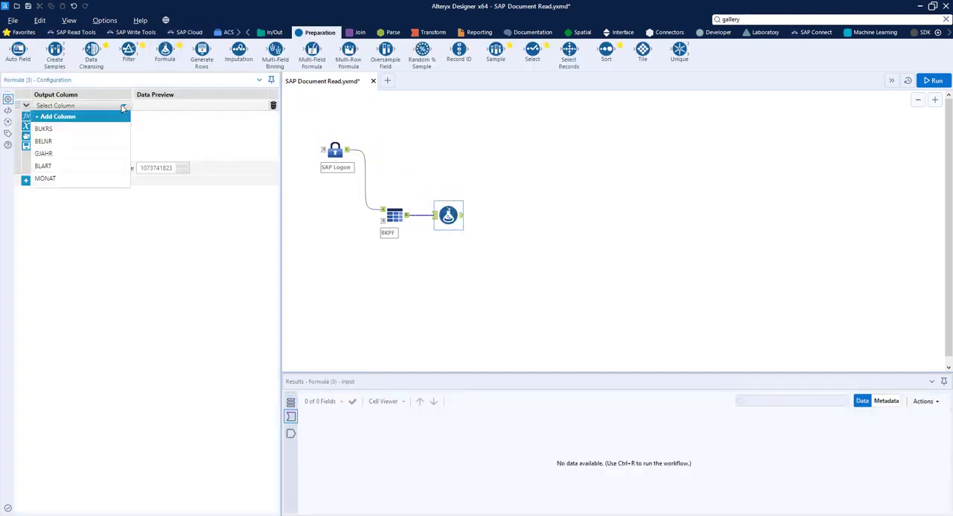
{"action": "left_click", "coordinate": [92, 117]}
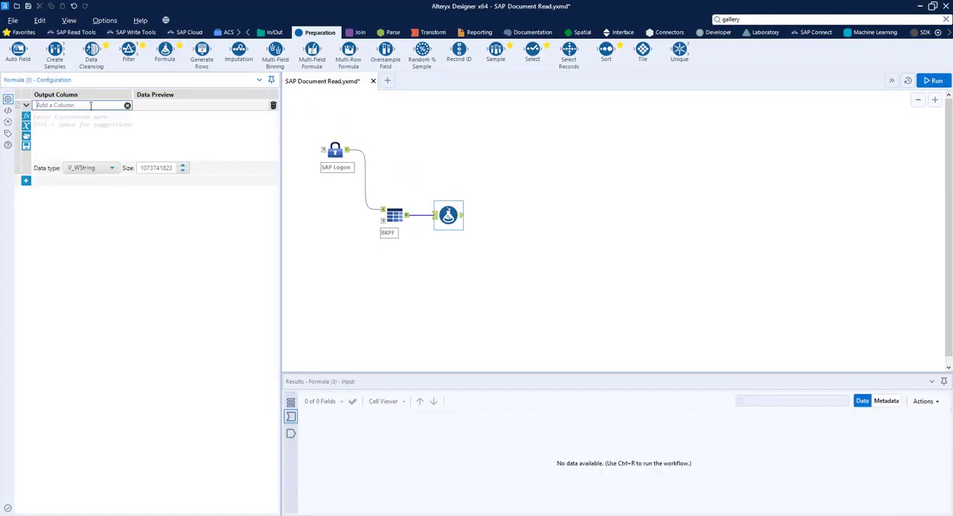
{"action": "type", "text": "INSTID_A"}
Define the INSTID_A column with the expression [BUKRS]+[BELNR]+[GJAHR].
{"action": "left_click", "coordinate": [50, 119]}
{"action": "type", "text": "["}
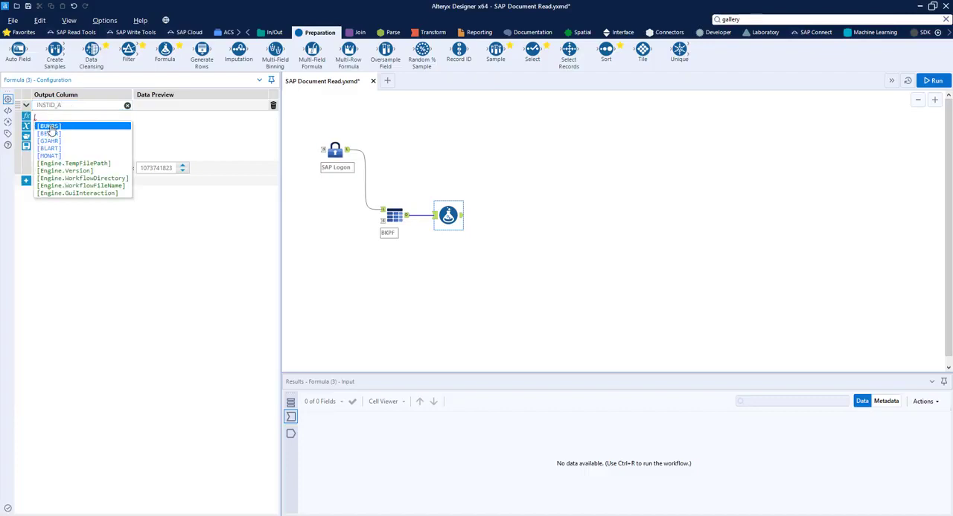
{"action": "left_click", "coordinate": [50, 127]}
{"action": "type", "text": "+["}
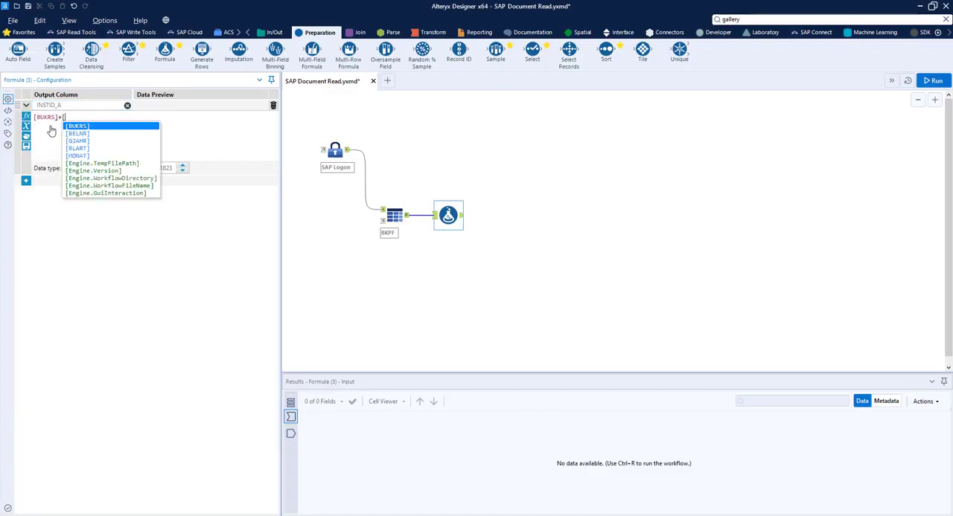
{"action": "left_click", "coordinate": [74, 137]}
{"action": "type", "text": "+"}
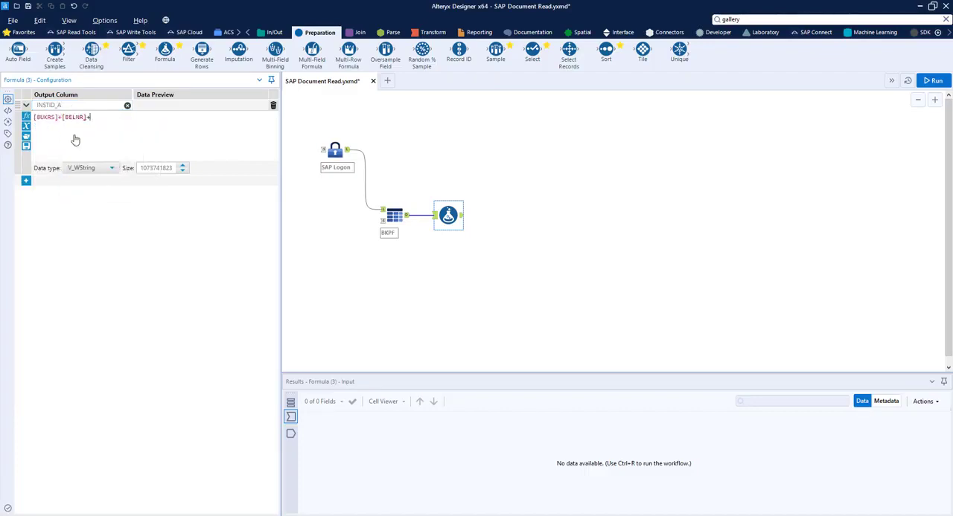
{"action": "type", "text": "["}
{"action": "left_click", "coordinate": [100, 145]}
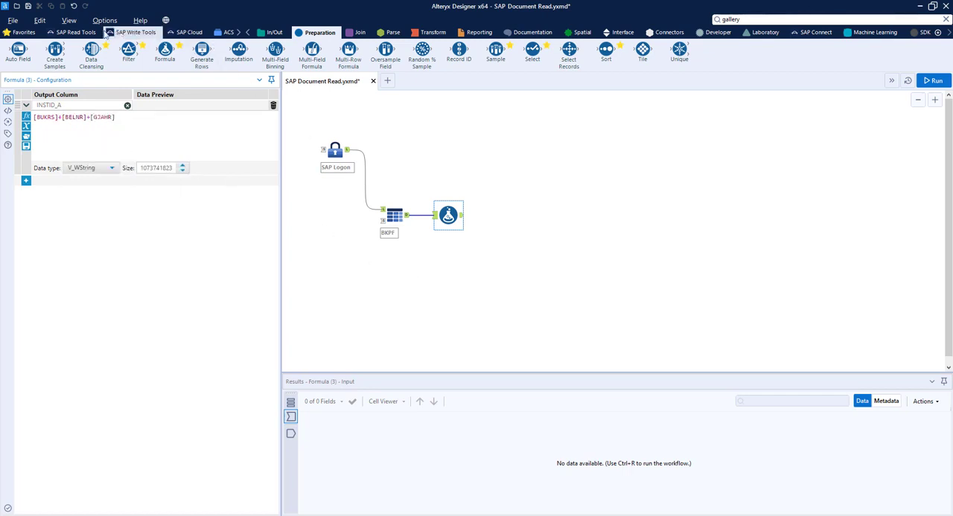
Add an ACS Filter tool after the Formula tool and include the INSTID_A field in its output.
{"action": "left_click", "coordinate": [74, 32]}
{"action": "left_click_drag", "start_coordinate": [36, 45], "coordinate": [505, 216]}
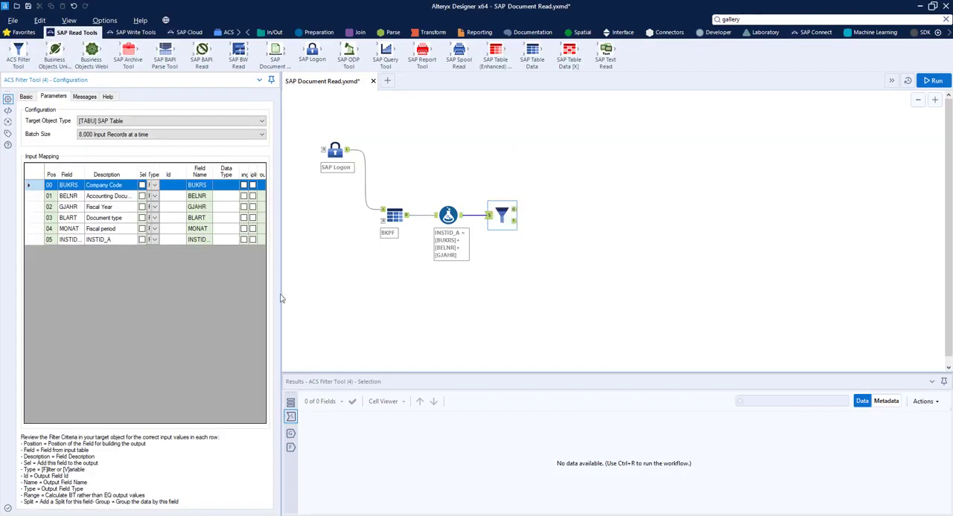
{"action": "left_click", "coordinate": [142, 239]}
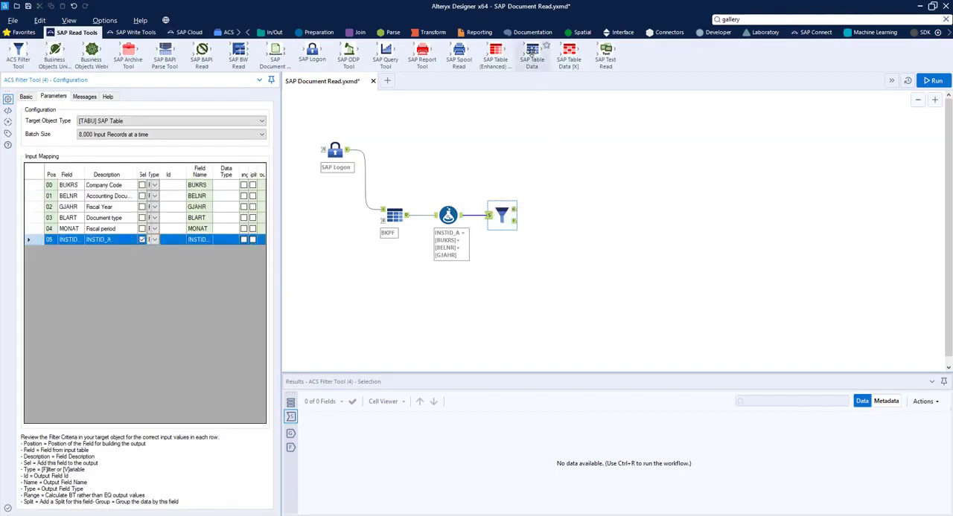
Add an SAP Table Data tool connected to the ACS Filter and SAP Logon tools and load the SRGBTBREL table's metadata.
{"action": "mouse_move", "coordinate": [531, 52]}
{"action": "left_mouse_down"}
{"action": "mouse_move", "coordinate": [425, 133]}
{"action": "mouse_move", "coordinate": [388, 144]}
{"action": "mouse_move", "coordinate": [504, 159]}
{"action": "mouse_move", "coordinate": [579, 215]}
{"action": "mouse_move", "coordinate": [549, 221]}
{"action": "left_mouse_up"}
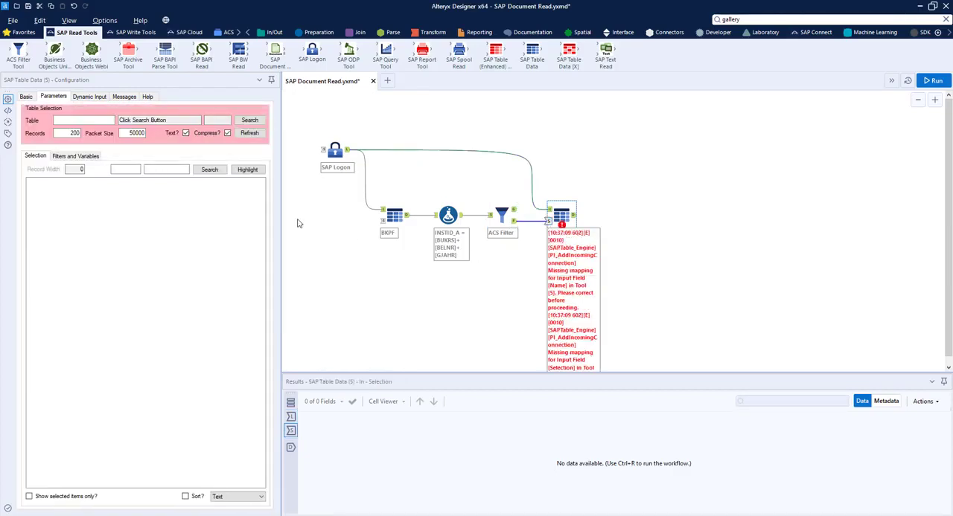
{"action": "left_click", "coordinate": [108, 120]}
{"action": "type", "text": "SRGBTBREL"}
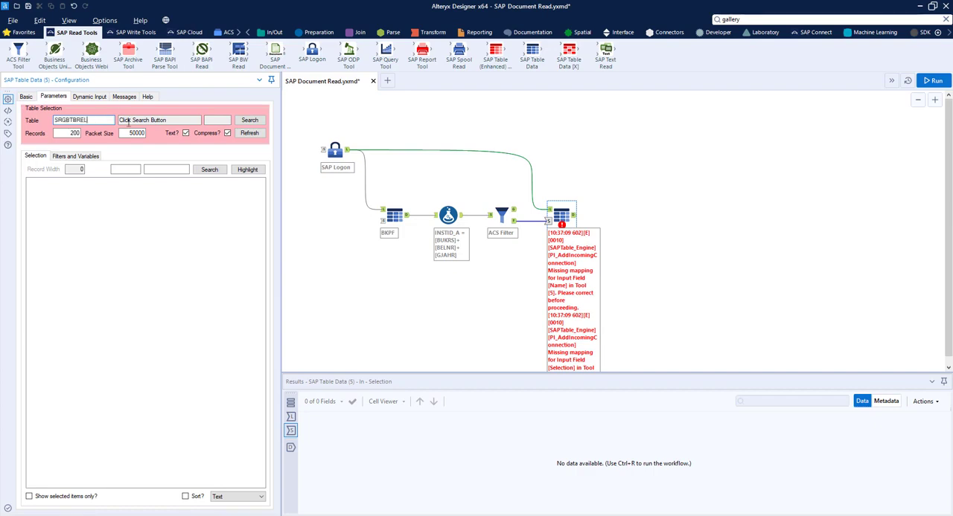
{"action": "left_click", "coordinate": [249, 133]}
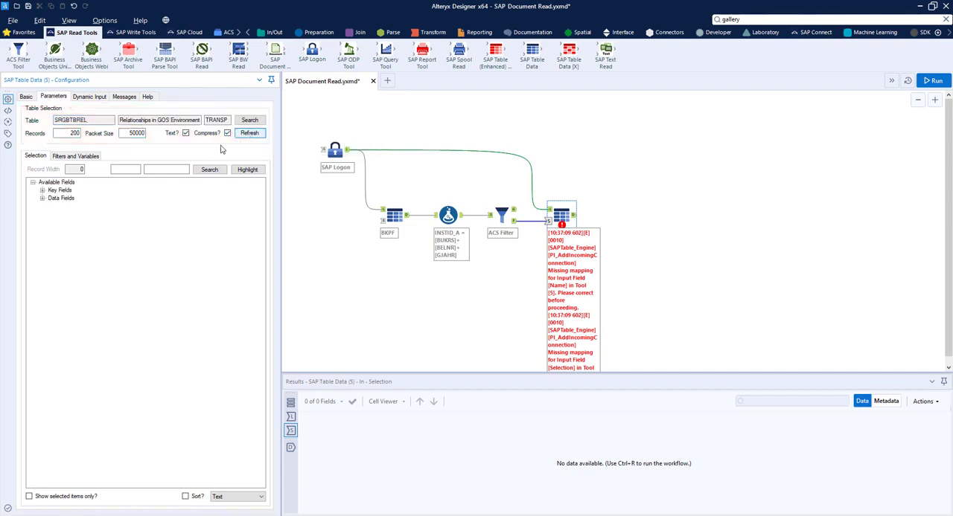
Select the Globally Unique Identifier, INSTID_A and INSTID_B fields of SRGBTBREL and display the field list as Key and Text.
{"action": "left_click", "coordinate": [43, 191]}
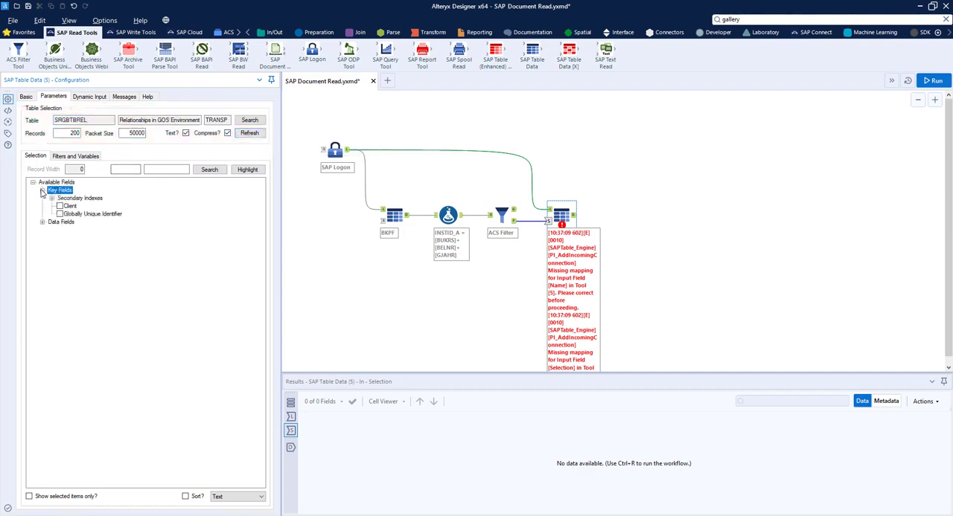
{"action": "left_click", "coordinate": [59, 215]}
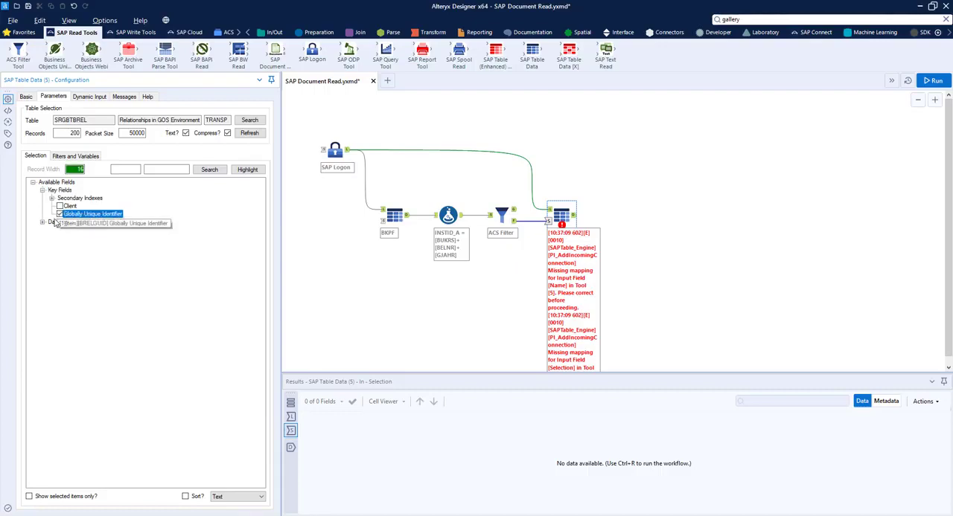
{"action": "left_click", "coordinate": [42, 222]}
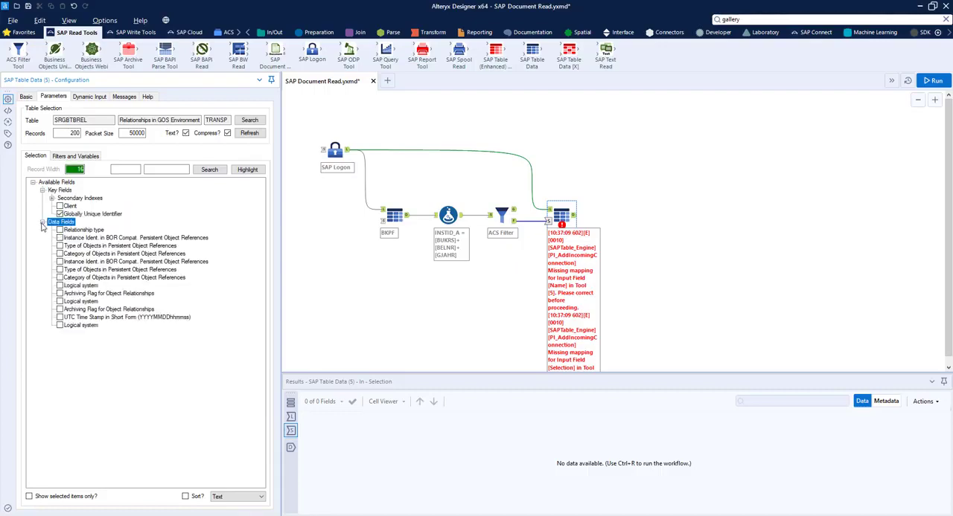
{"action": "left_click", "coordinate": [60, 237]}
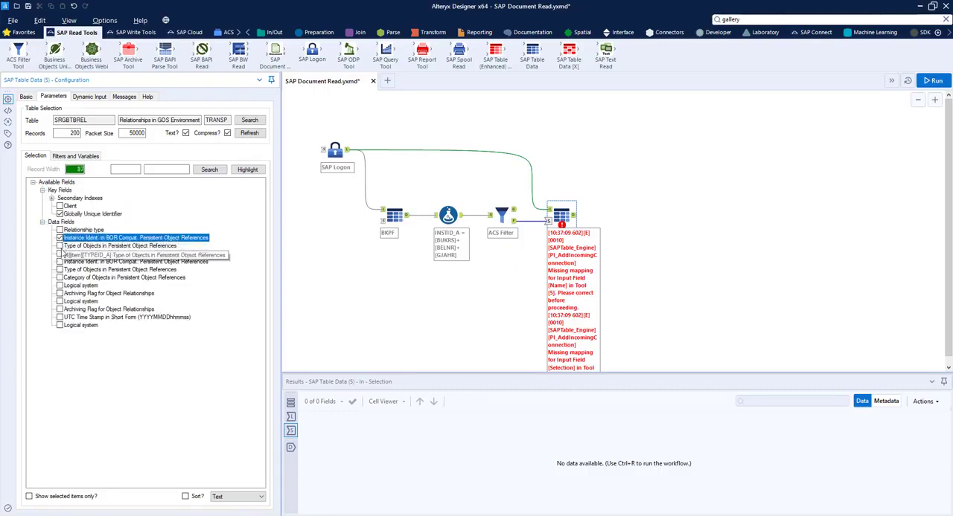
{"action": "left_click", "coordinate": [59, 262]}
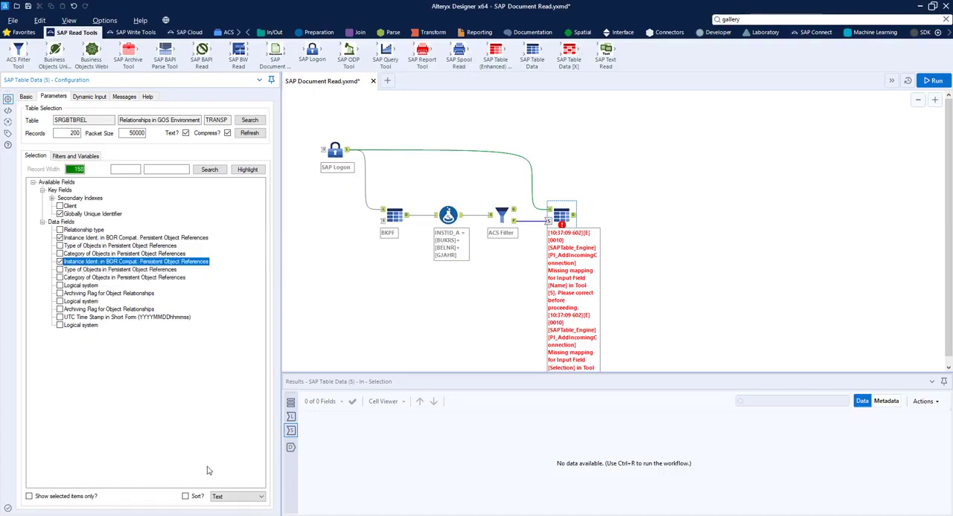
{"action": "left_click", "coordinate": [221, 494]}
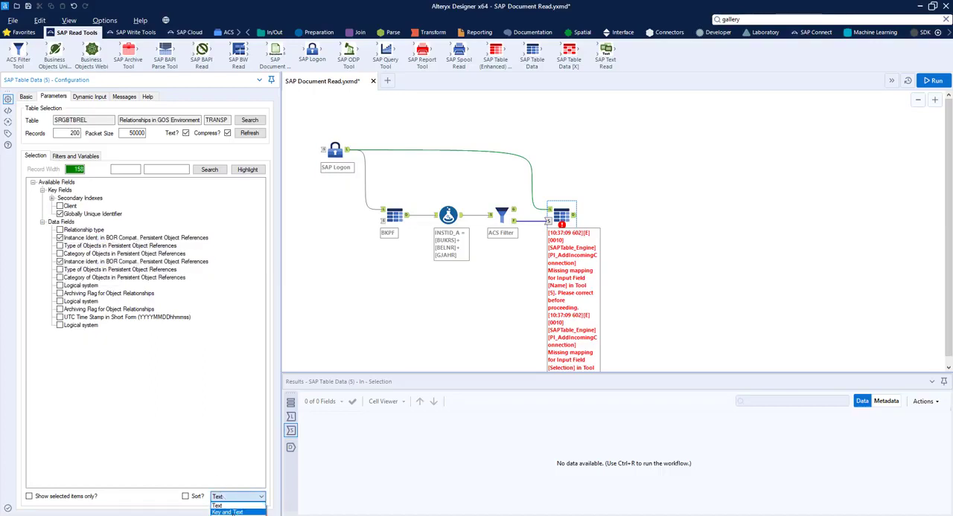
{"action": "left_click", "coordinate": [232, 513]}
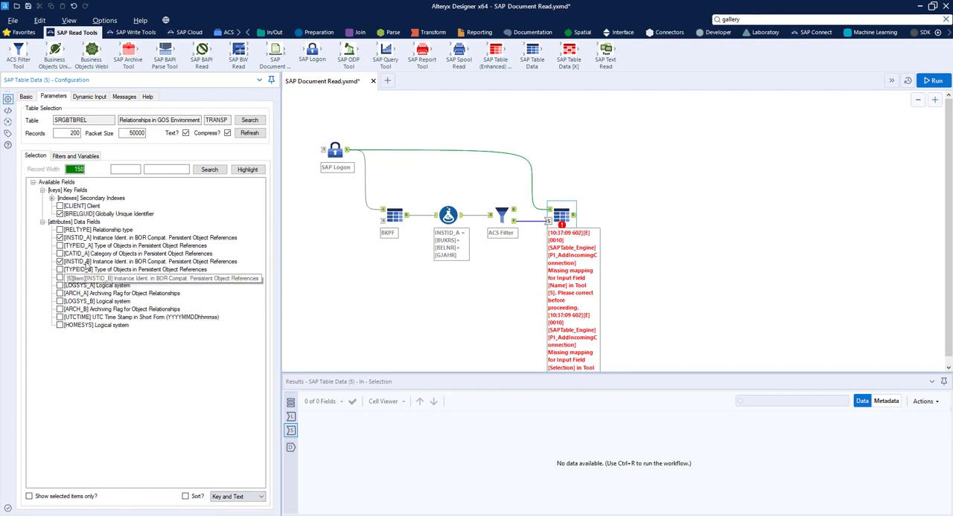
{"action": "left_click", "coordinate": [386, 302]}
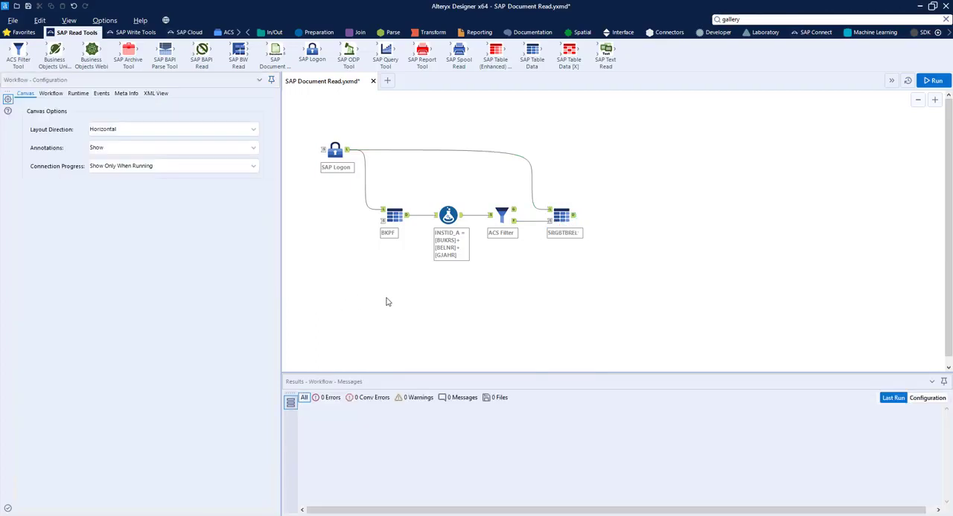
Add a Select tool after the SRGBTBREL tool and set the two instance fields' descriptions to INSTID_A and INSTID_B.
{"action": "left_click", "coordinate": [312, 34]}
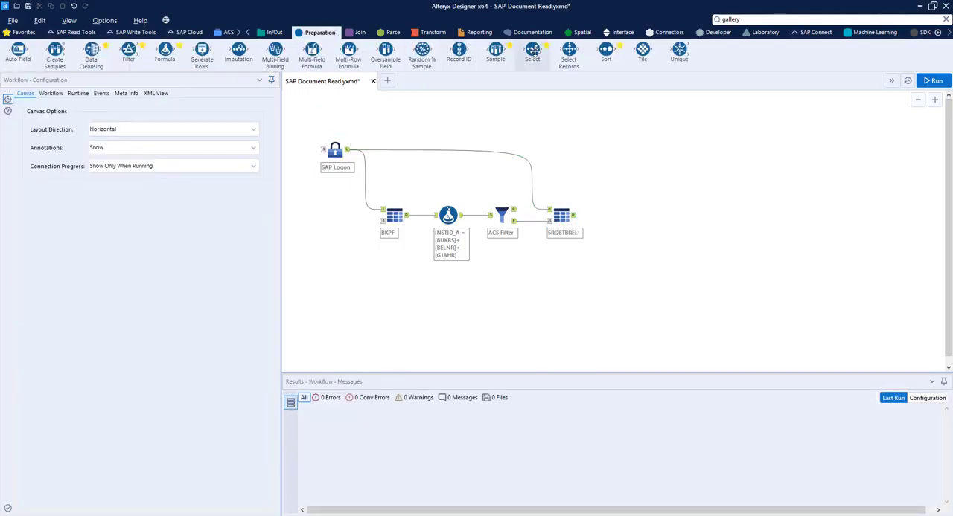
{"action": "left_click_drag", "start_coordinate": [532, 51], "coordinate": [617, 214]}
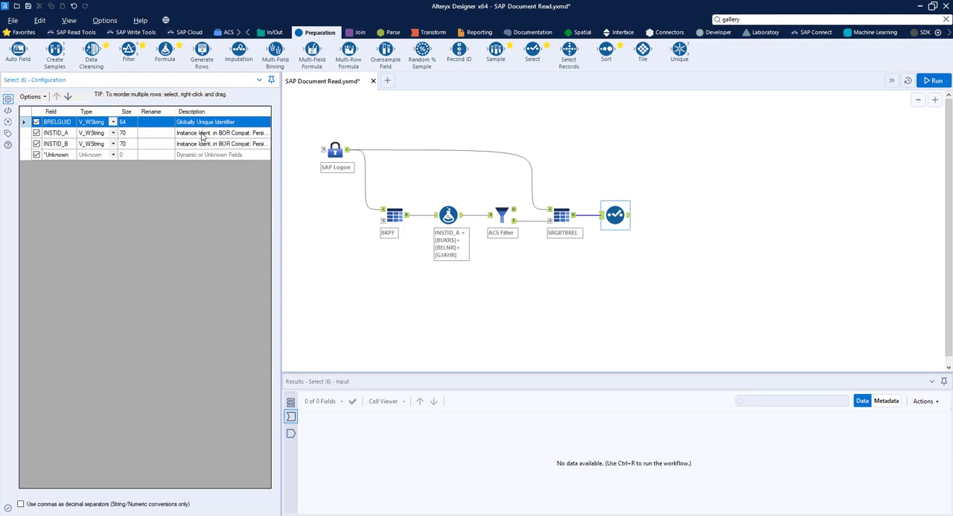
{"action": "left_click", "coordinate": [202, 136]}
{"action": "type", "text": "i"}
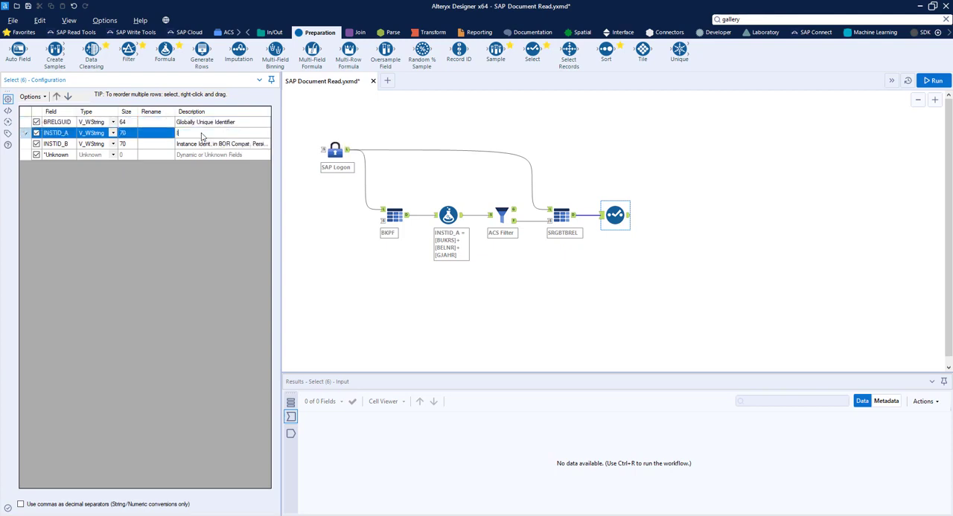
{"action": "type", "text": "NSTID_A"}
{"action": "left_click", "coordinate": [202, 143]}
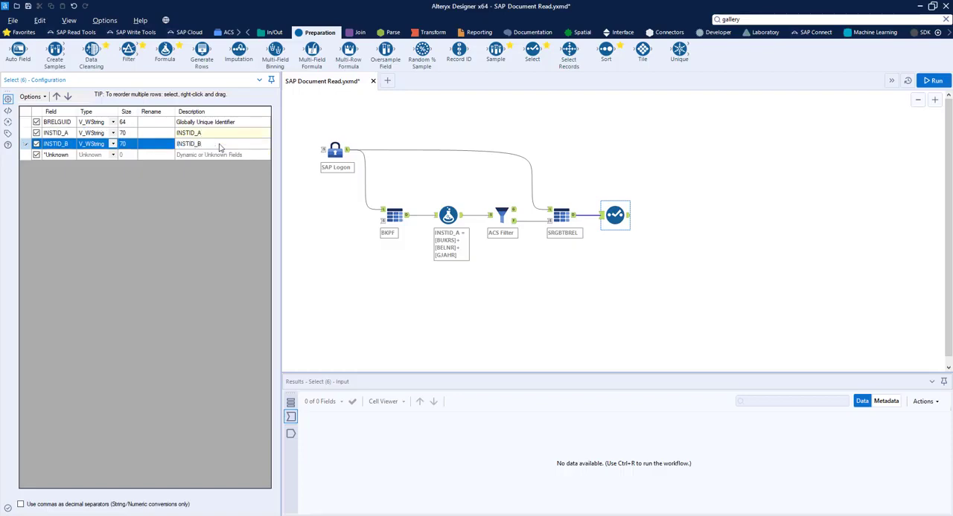
{"action": "left_click", "coordinate": [585, 282]}
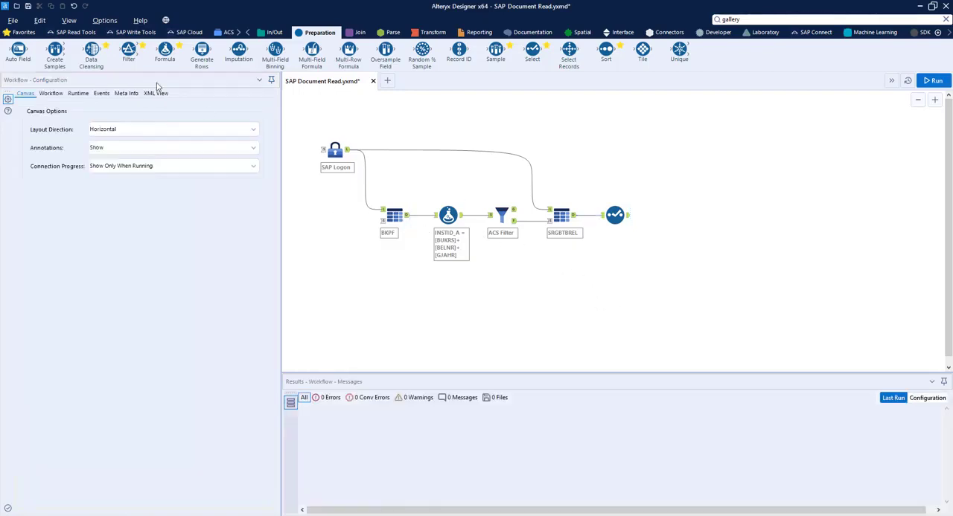
Add an SAP Document Read tool after the Select tool, connected to both the SAP Logon tool and the Select output.
{"action": "left_click", "coordinate": [76, 32]}
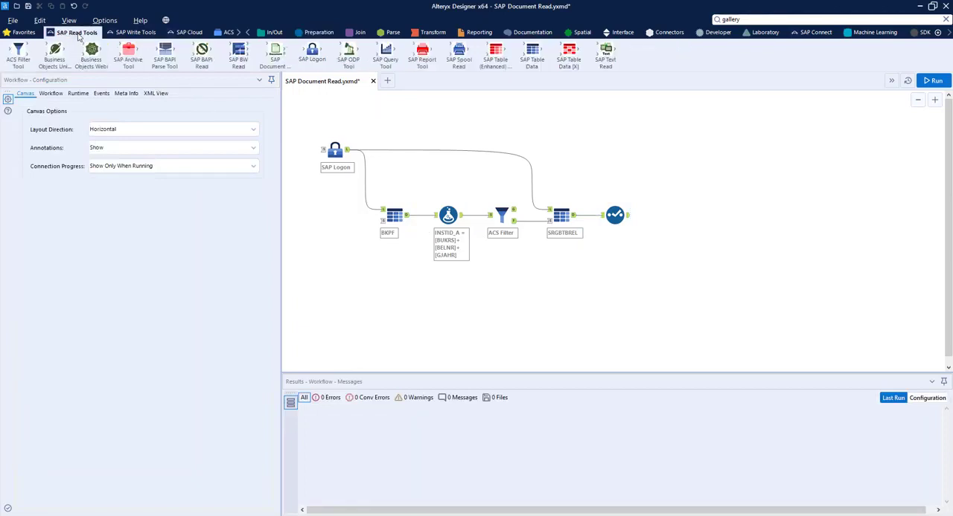
{"action": "left_click_drag", "start_coordinate": [272, 53], "coordinate": [396, 122]}
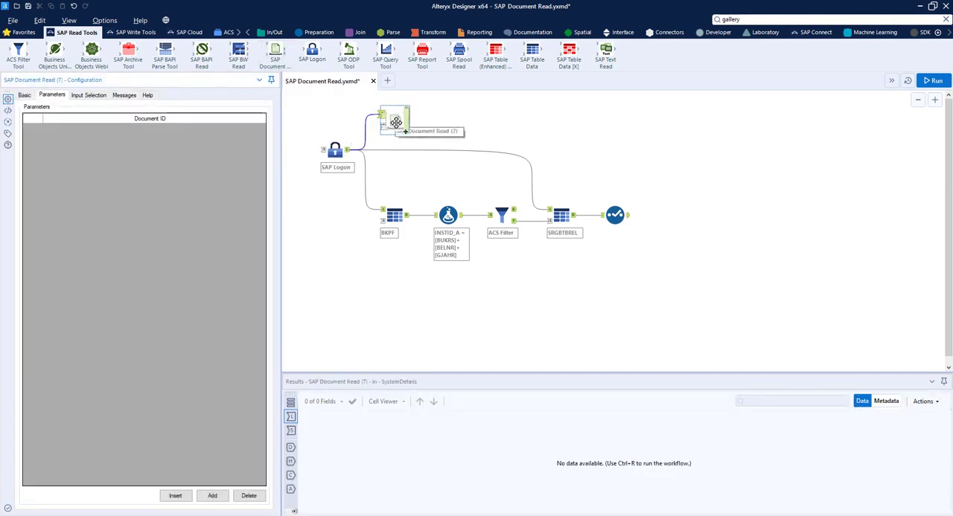
{"action": "left_click_drag", "start_coordinate": [395, 122], "coordinate": [680, 211]}
{"action": "left_click_drag", "start_coordinate": [634, 221], "coordinate": [670, 217]}
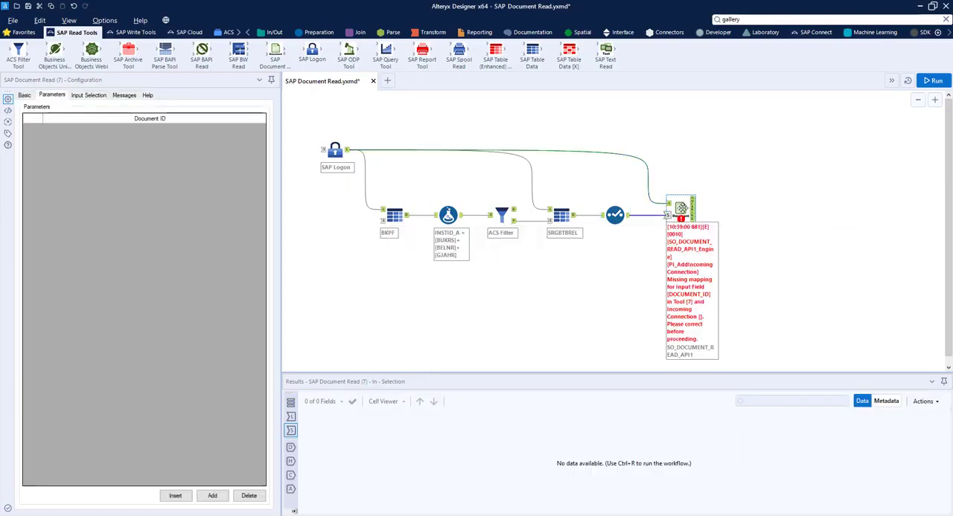
Map the DOCUMENT_ID input of the SAP Document Read tool to INSTID_B and run the workflow.
{"action": "left_click", "coordinate": [99, 96]}
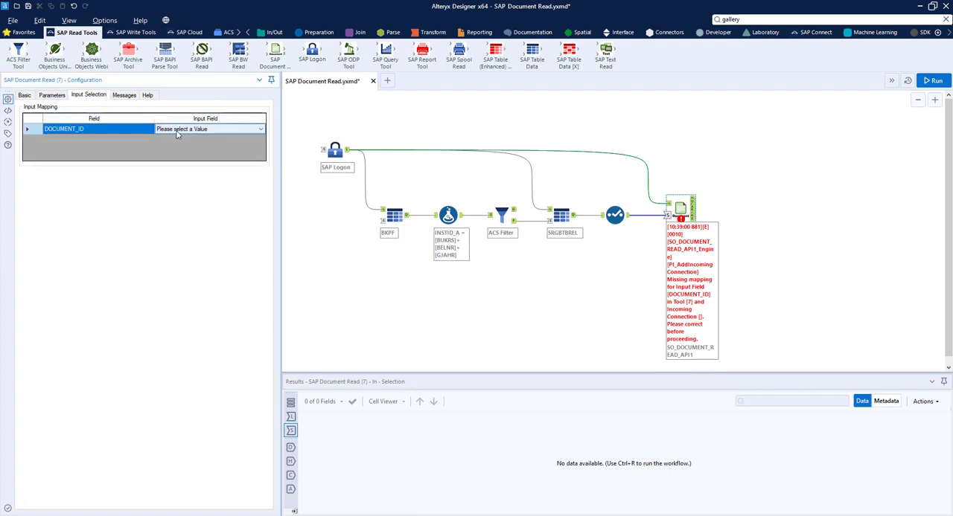
{"action": "left_click", "coordinate": [259, 132]}
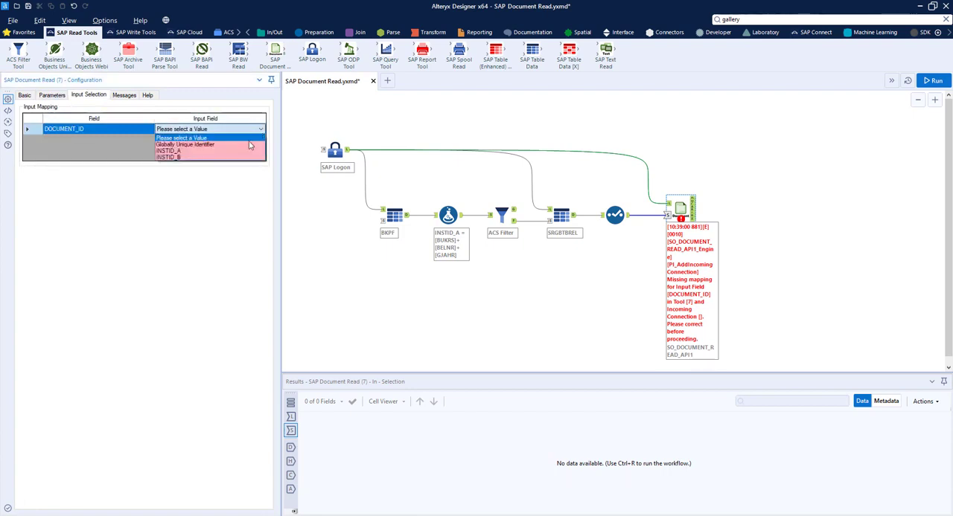
{"action": "left_click", "coordinate": [241, 158]}
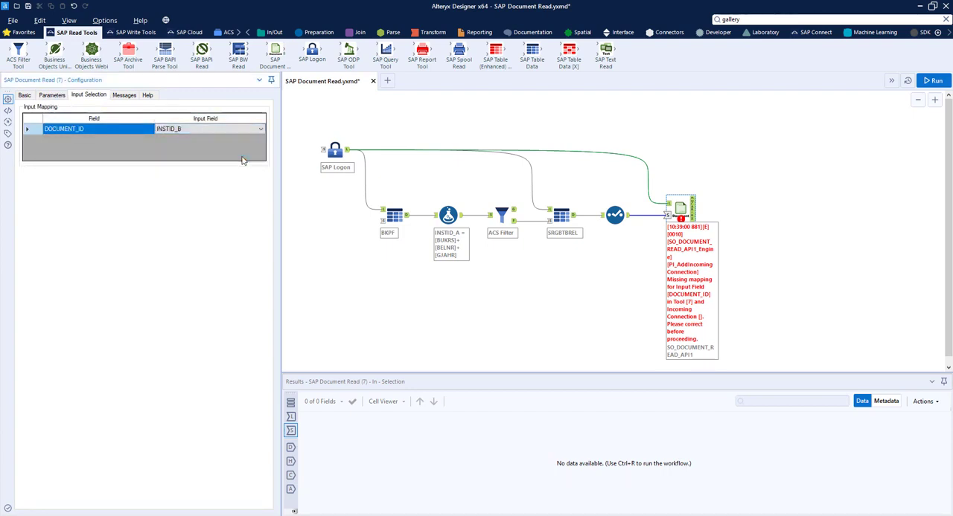
{"action": "left_click", "coordinate": [776, 261]}
{"action": "left_click", "coordinate": [930, 81]}
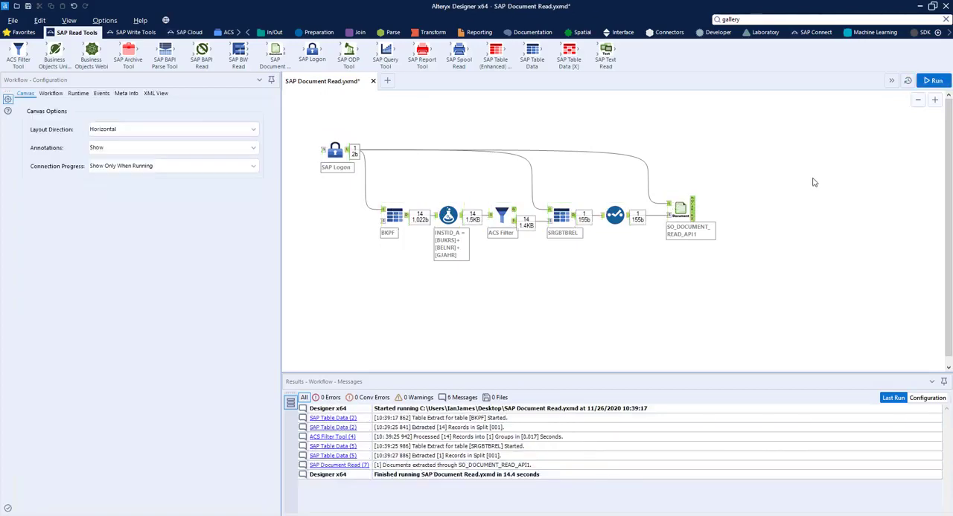
Examine the DOCUMENT_DATA and CONTENTS_HEX outputs of the SAP Document Read tool, including the last hex content lines.
{"action": "left_click", "coordinate": [692, 202]}
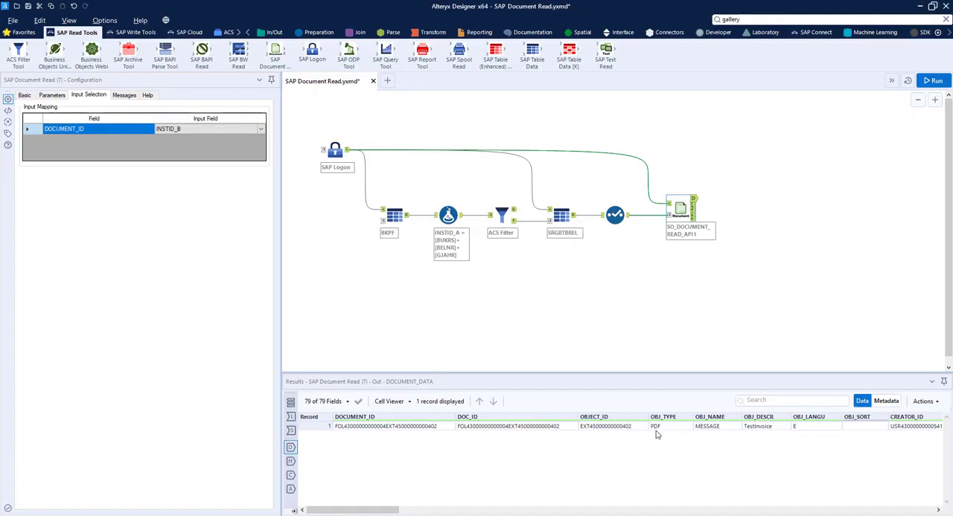
{"action": "left_click", "coordinate": [693, 217]}
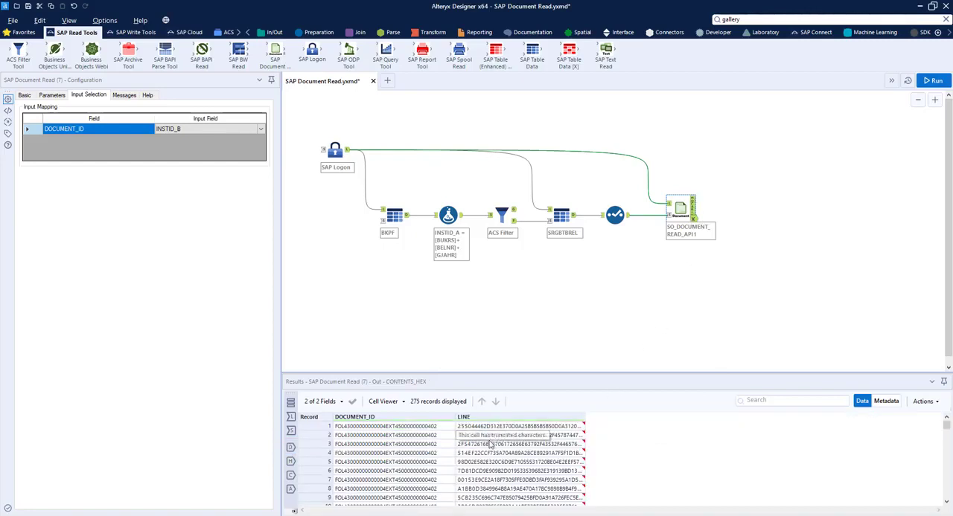
{"action": "scroll", "coordinate": [490, 444], "scroll_direction": "down", "scroll_amount": 20}
{"action": "scroll", "coordinate": [490, 445], "scroll_direction": "down", "scroll_amount": 20}
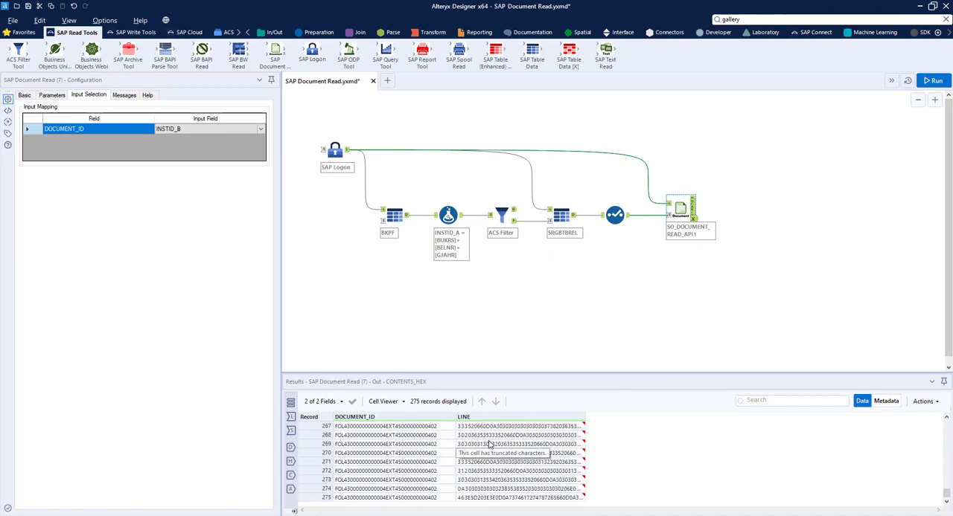
{"action": "left_click", "coordinate": [675, 320]}
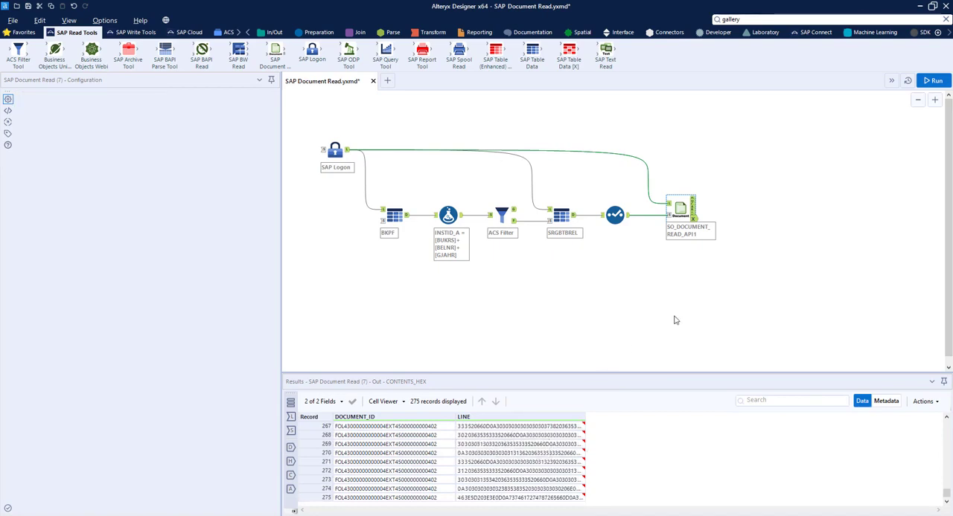
Add a Summarize tool connected to the CONTENTS_HEX output of the SAP Document Read tool.
{"action": "left_click", "coordinate": [434, 32]}
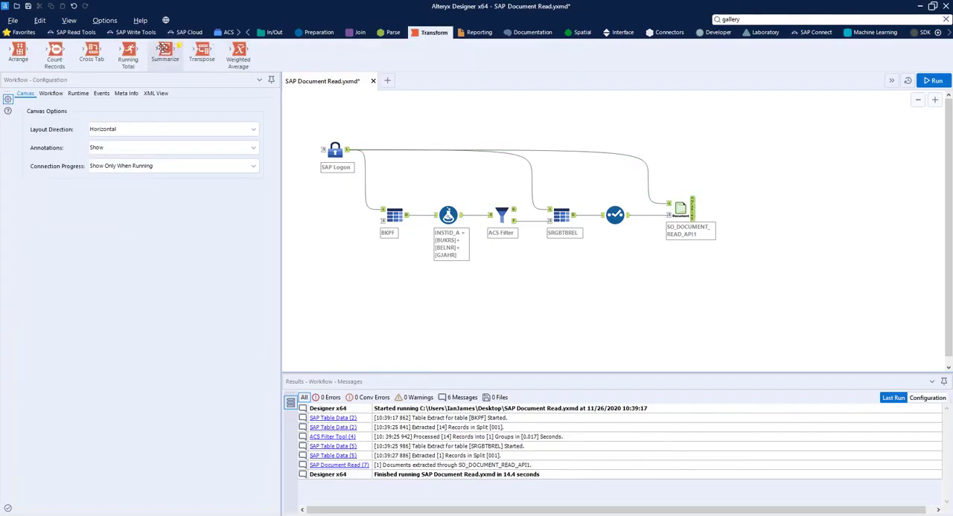
{"action": "left_click_drag", "start_coordinate": [163, 49], "coordinate": [743, 256]}
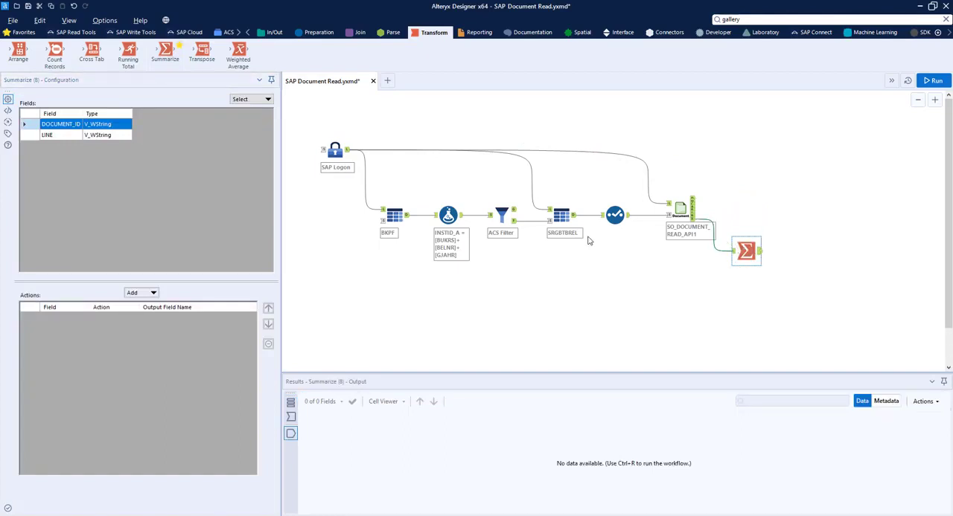
Configure the Summarize tool to group by DOCUMENT_ID and concatenate LINE with an empty separator.
{"action": "left_click", "coordinate": [137, 293]}
{"action": "left_click", "coordinate": [157, 306]}
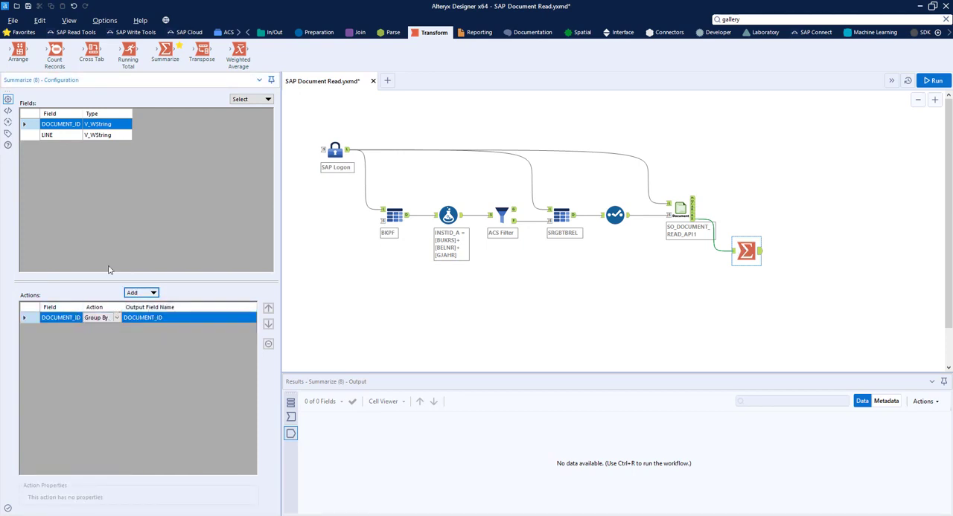
{"action": "left_click", "coordinate": [35, 136]}
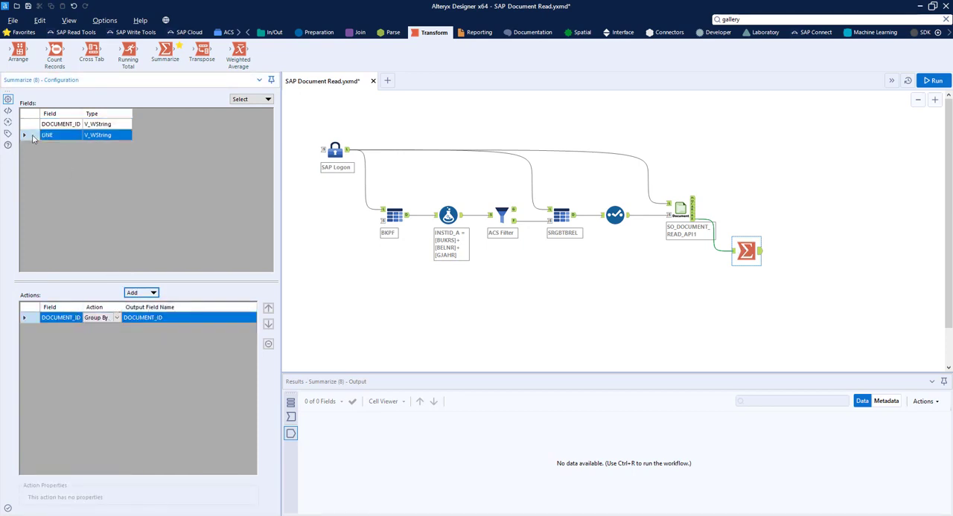
{"action": "left_click", "coordinate": [132, 294]}
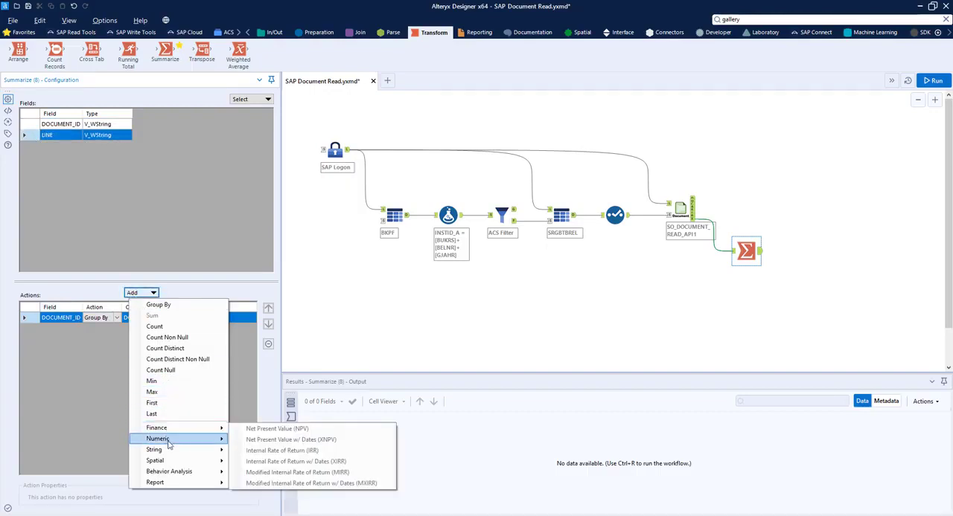
{"action": "mouse_move", "coordinate": [169, 451]}
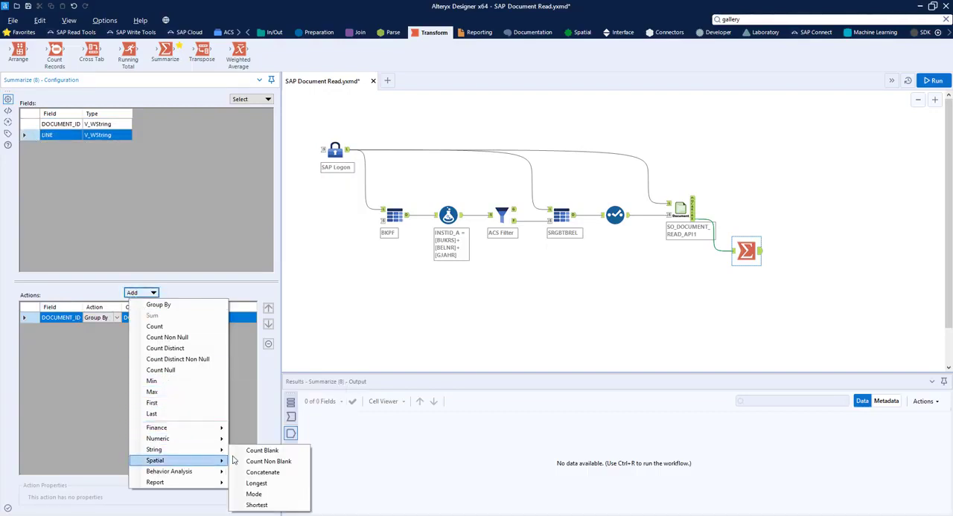
{"action": "left_click", "coordinate": [252, 473]}
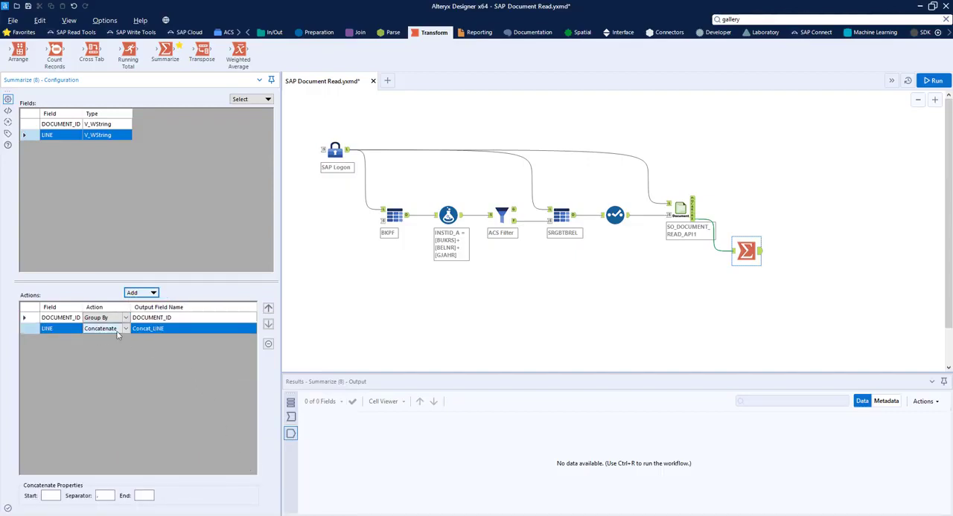
{"action": "left_click", "coordinate": [106, 496]}
Add a Blob Convert tool after the Summarize tool and convert Concat_LINE to a blob field as HEX encoded binary data.
{"action": "left_click", "coordinate": [716, 34]}
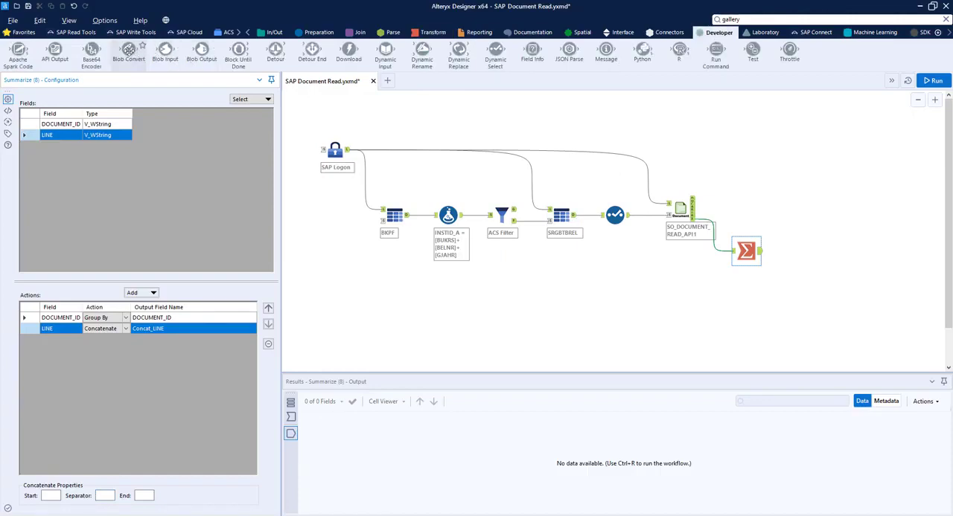
{"action": "left_click_drag", "start_coordinate": [128, 50], "coordinate": [807, 251]}
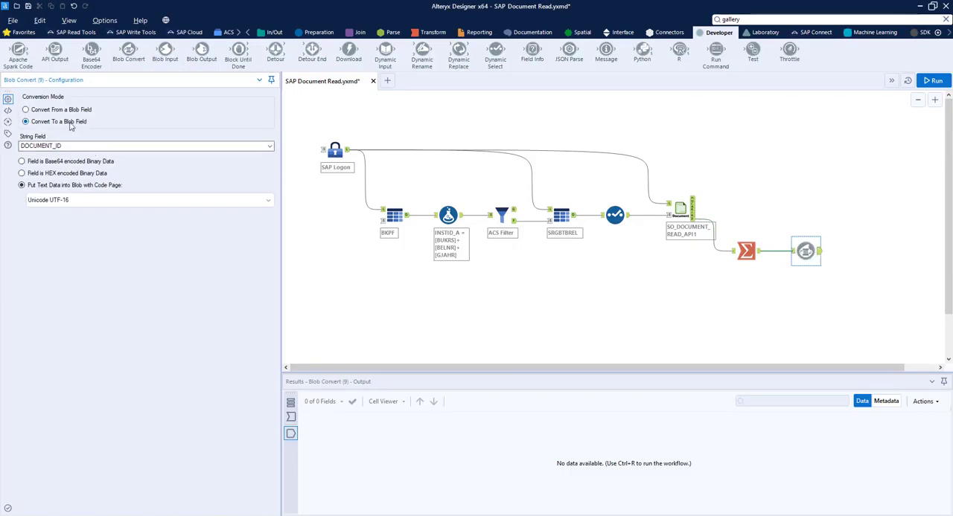
{"action": "left_click", "coordinate": [81, 147]}
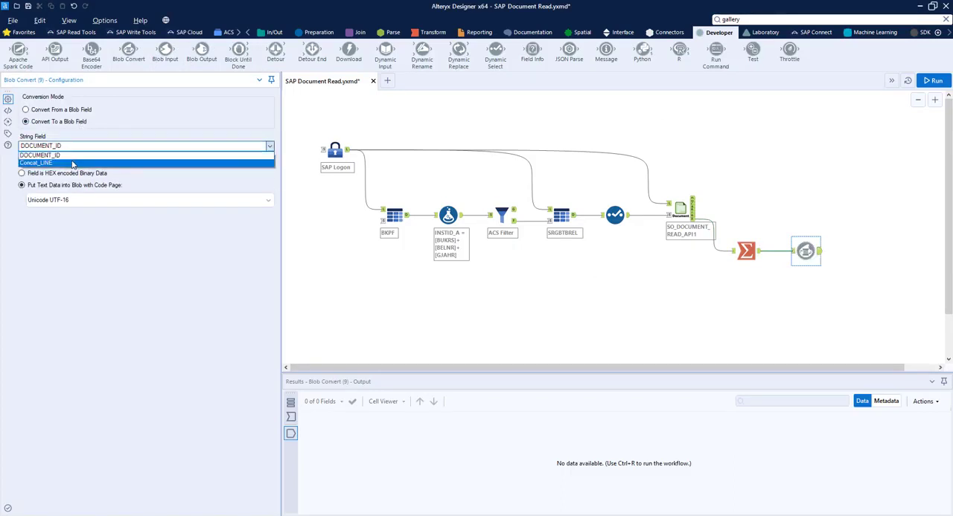
{"action": "left_click", "coordinate": [73, 163]}
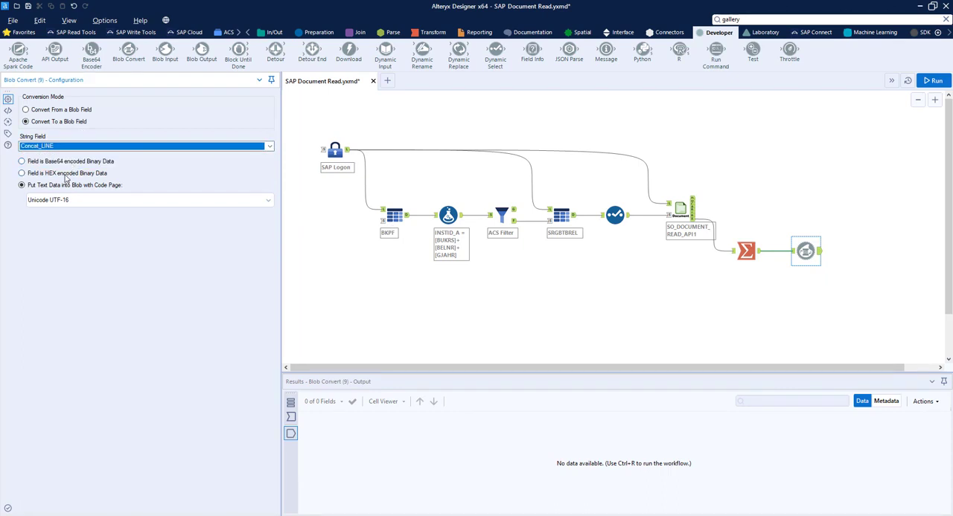
{"action": "left_click", "coordinate": [65, 173]}
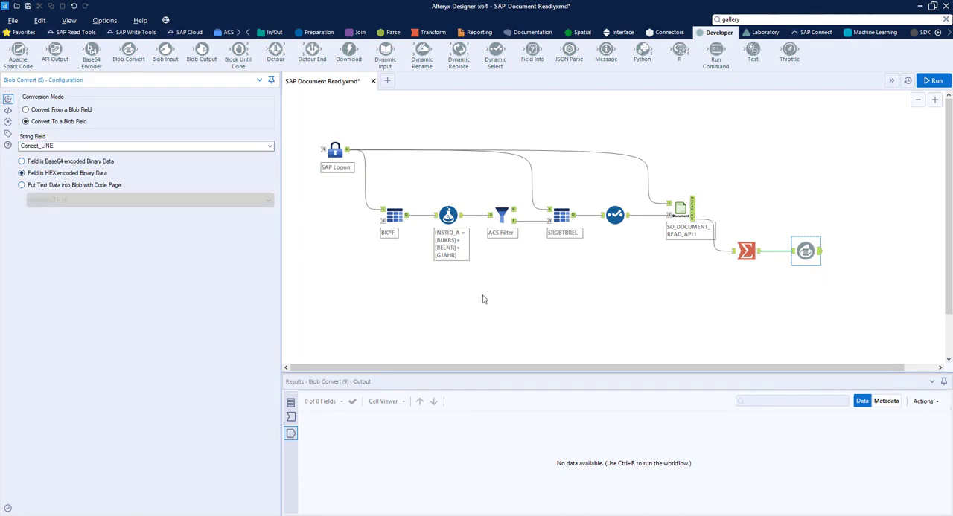
Add a Formula tool connected to the SAP Document Read tool's DOCUMENT_DATA output and create a new output column named Filename.
{"action": "left_click", "coordinate": [318, 34]}
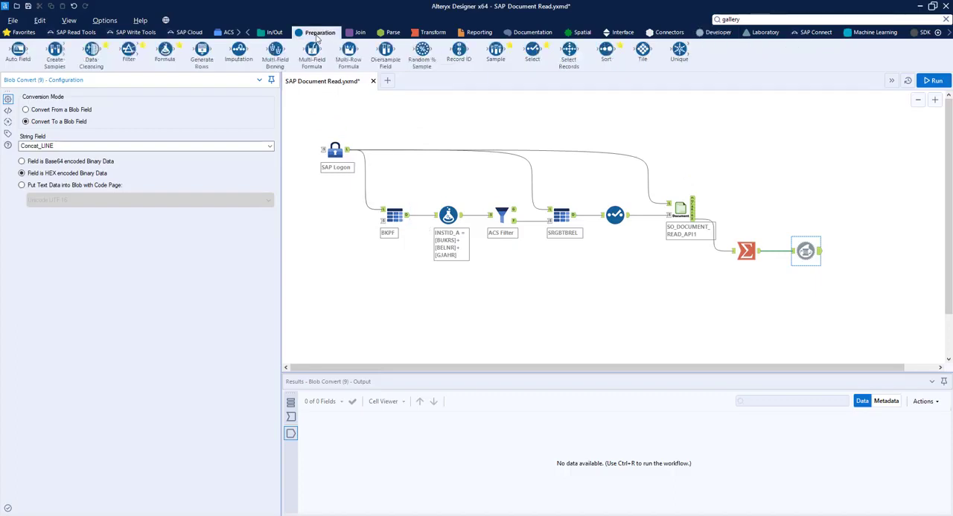
{"action": "left_click_drag", "start_coordinate": [164, 53], "coordinate": [754, 187]}
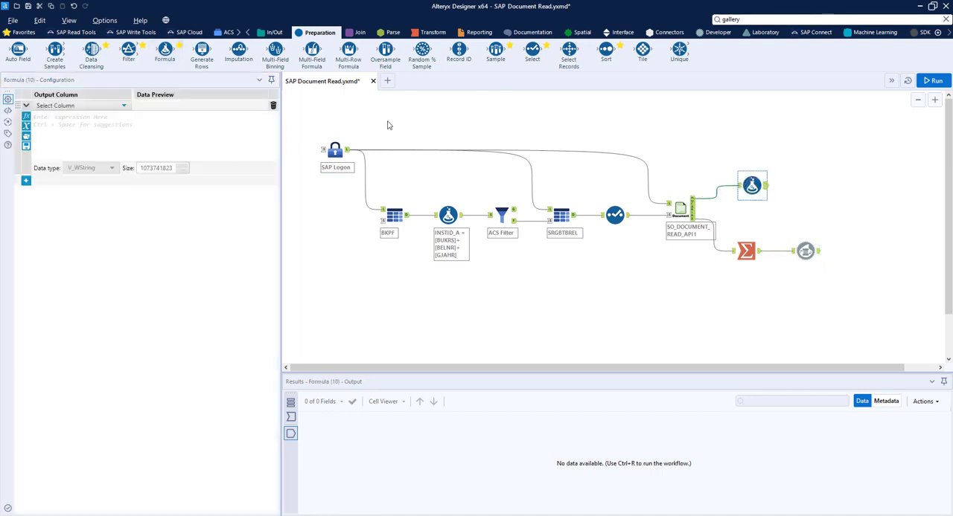
{"action": "left_click", "coordinate": [124, 105]}
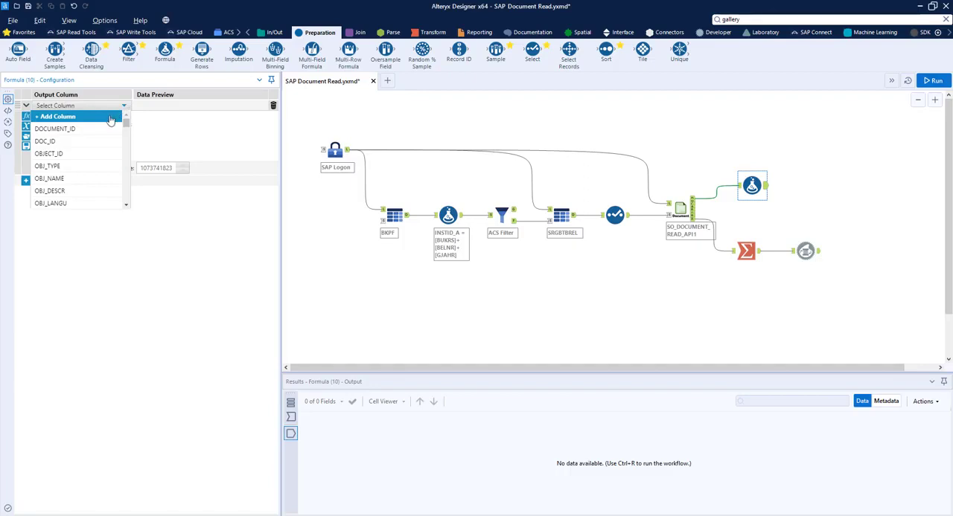
{"action": "left_click", "coordinate": [110, 120]}
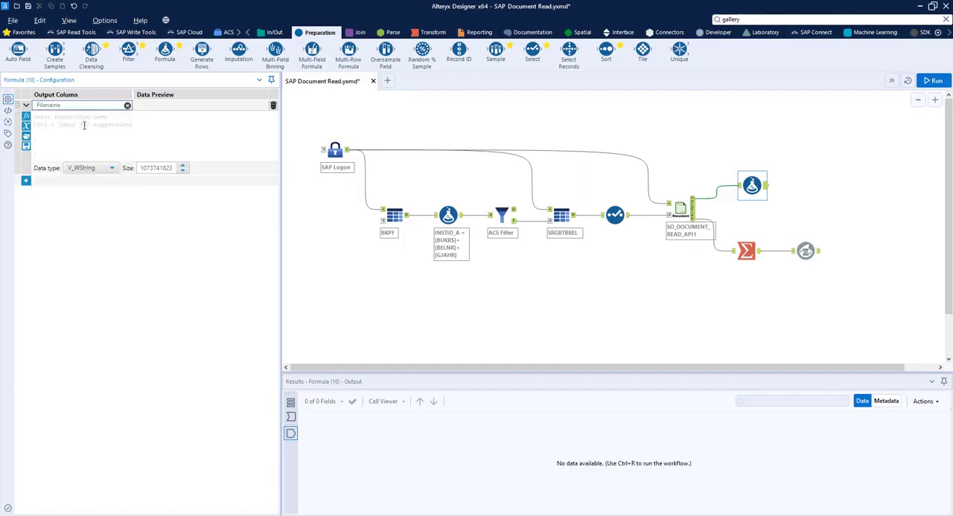
{"action": "type", "text": "Filename"}
Write the Filename expression as [OBJ_NAME]+'-'+[OBJECT_ID]+'.'+[OBJ_TYPE].
{"action": "left_click", "coordinate": [84, 121]}
{"action": "type", "text": "["}
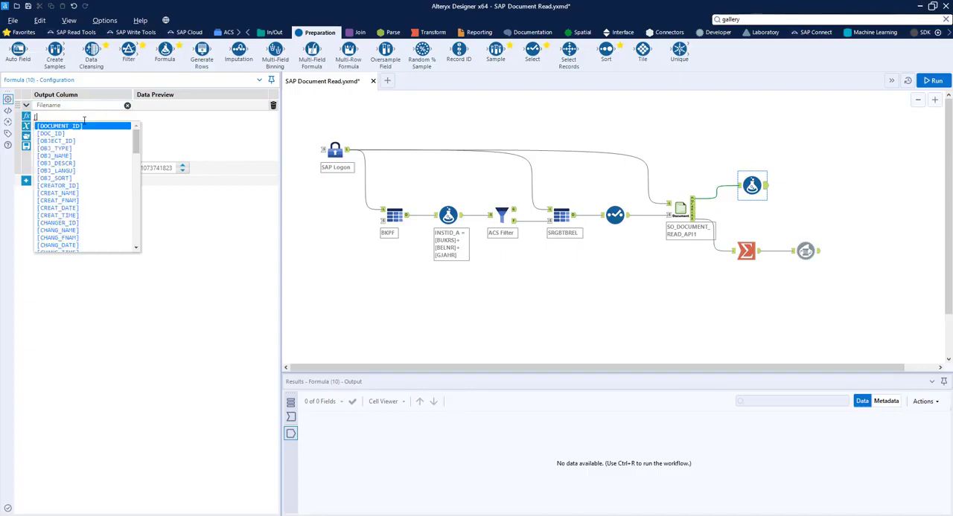
{"action": "left_click", "coordinate": [71, 157]}
{"action": "type", "text": "+'-'"}
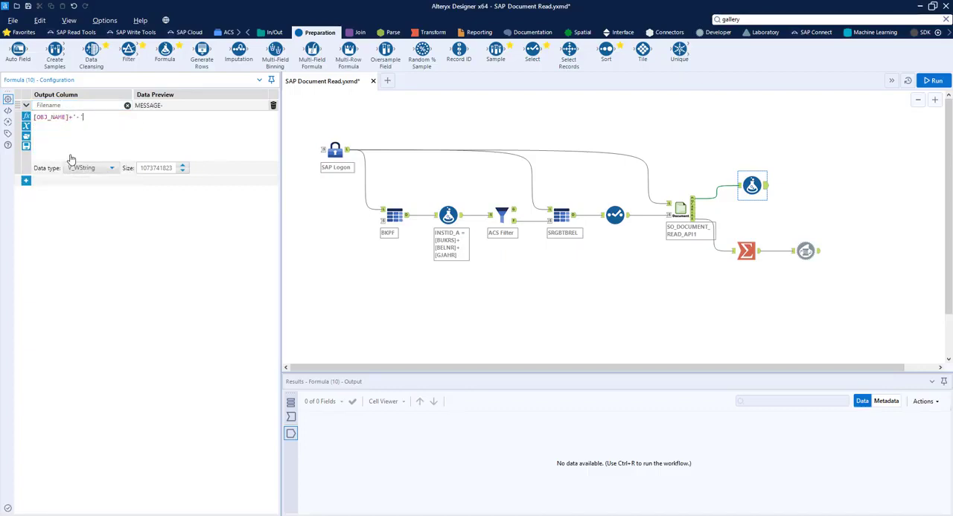
{"action": "type", "text": "+["}
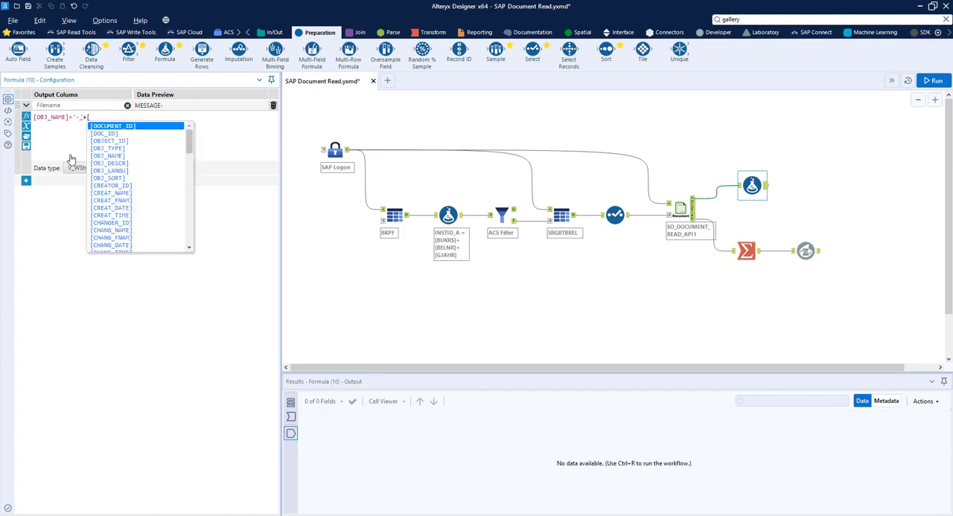
{"action": "left_click", "coordinate": [109, 141]}
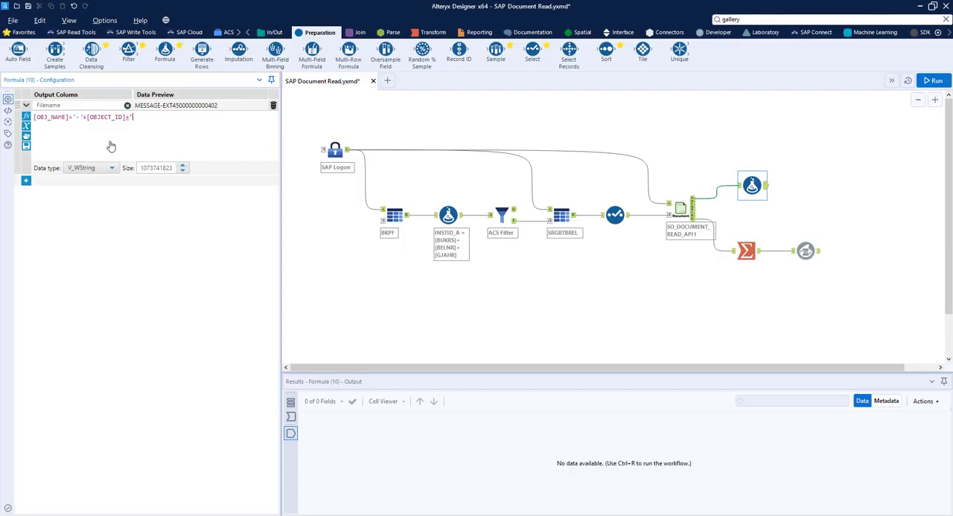
{"action": "type", "text": "+'.'+"}
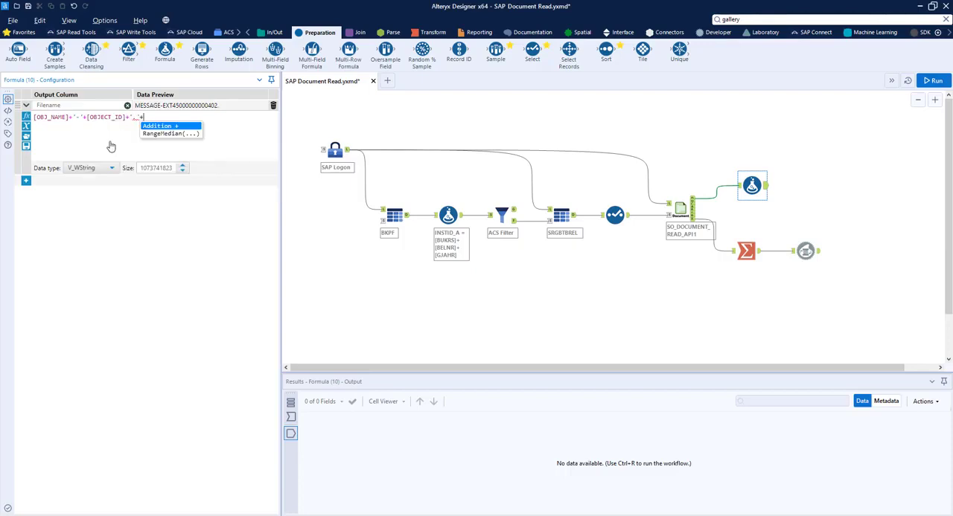
{"action": "type", "text": "["}
{"action": "left_click", "coordinate": [157, 152]}
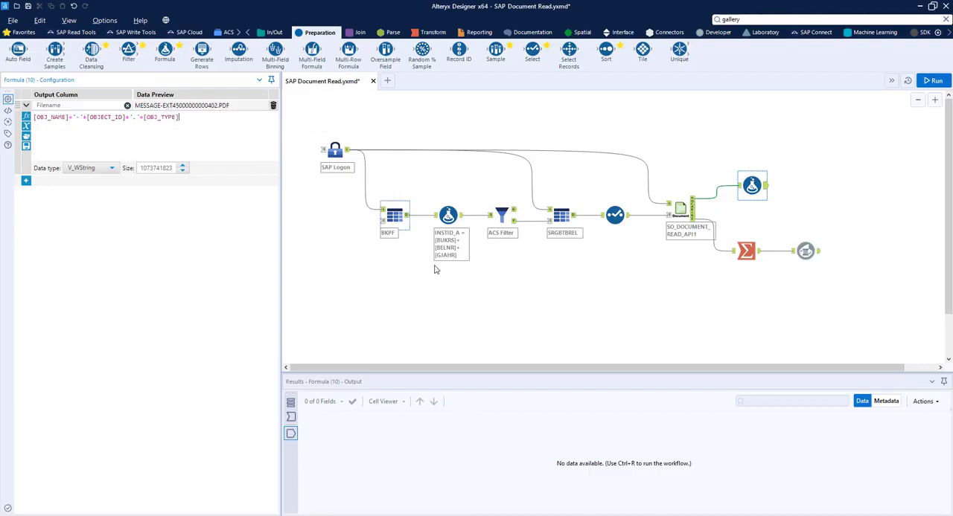
Add a Join tool with the Formula output as left input and the Blob Convert output as right input, joining on DOCUMENT_ID.
{"action": "left_click", "coordinate": [357, 38]}
{"action": "left_click_drag", "start_coordinate": [128, 51], "coordinate": [865, 209]}
{"action": "left_click_drag", "start_coordinate": [817, 254], "coordinate": [853, 216]}
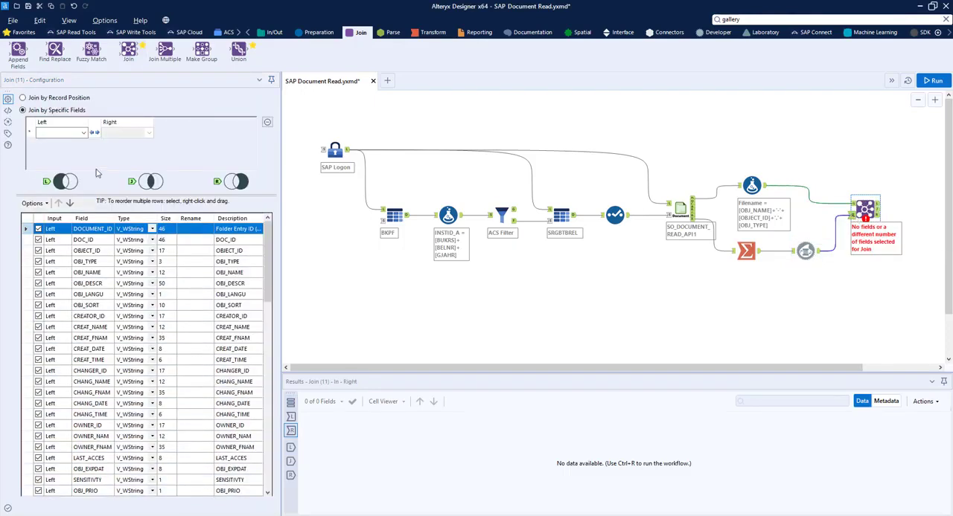
{"action": "left_click", "coordinate": [74, 134]}
{"action": "left_click", "coordinate": [73, 143]}
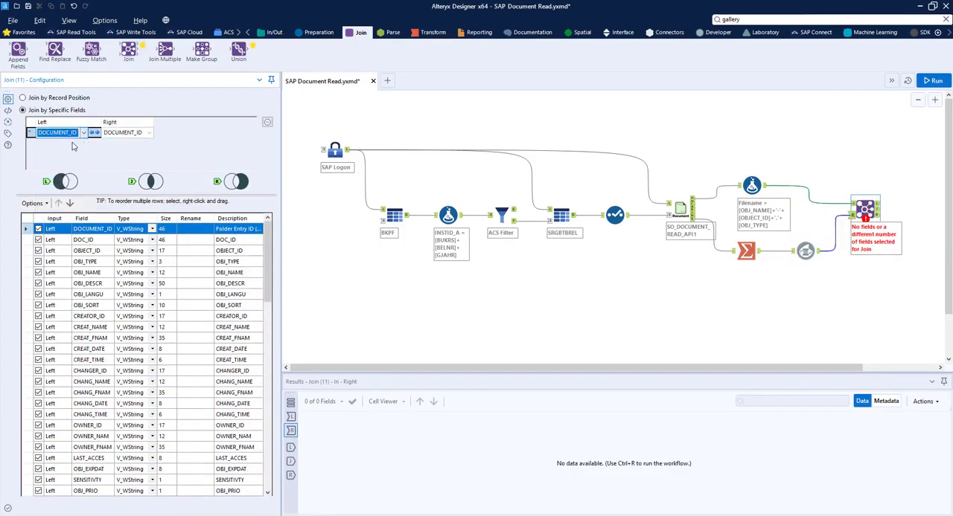
Deselect all fields in the Join tool, then keep only the left DOCUMENT_ID, the left Filename and the right Concat_LINE.
{"action": "left_click", "coordinate": [32, 203]}
{"action": "mouse_move", "coordinate": [112, 222]}
{"action": "left_click", "coordinate": [185, 238]}
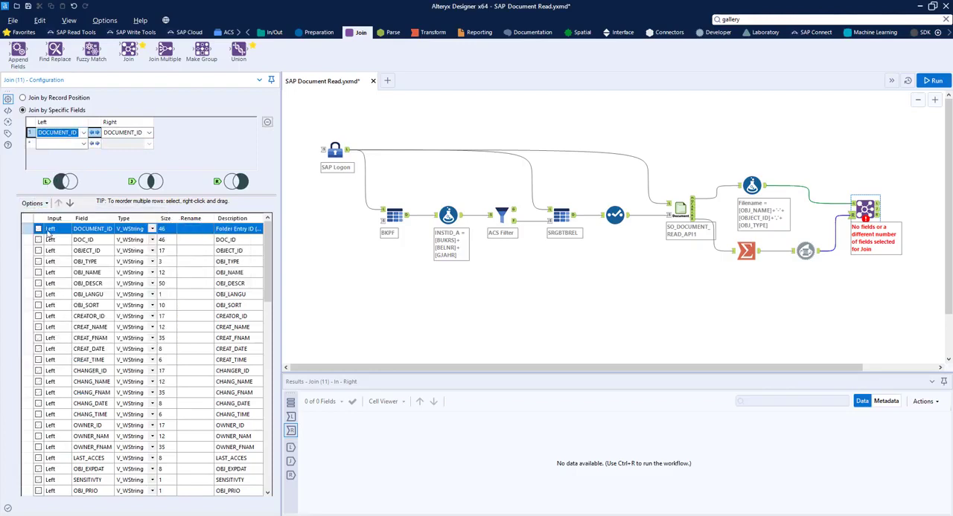
{"action": "left_click", "coordinate": [38, 230]}
{"action": "left_click_drag", "start_coordinate": [268, 272], "coordinate": [270, 446]}
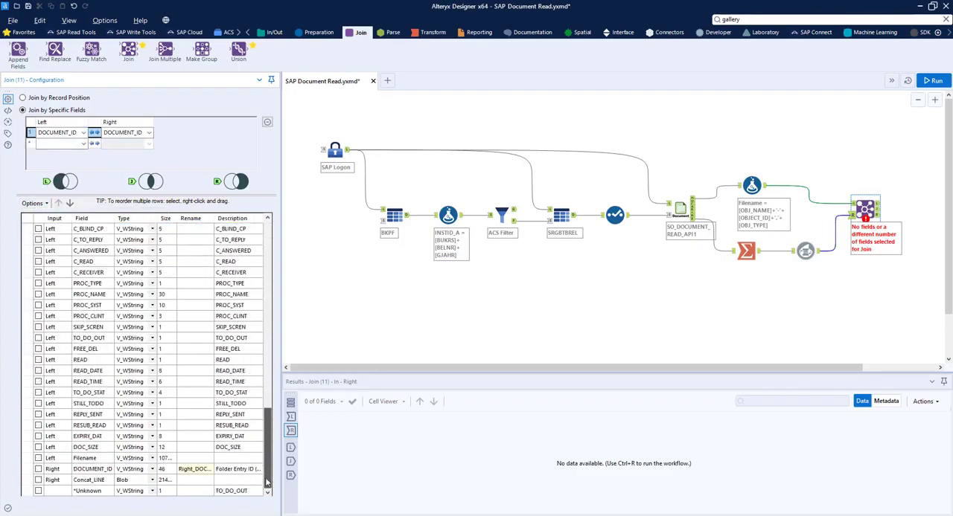
{"action": "left_click", "coordinate": [39, 458]}
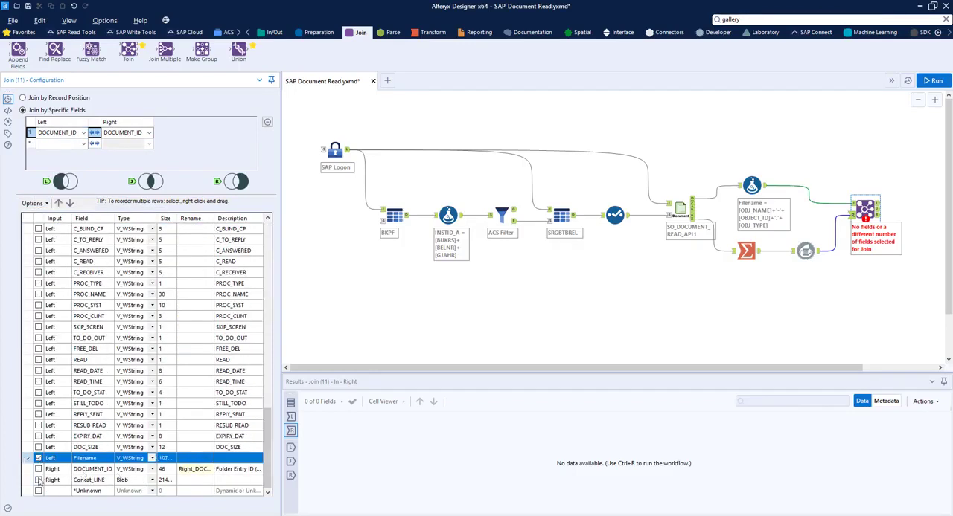
{"action": "left_click", "coordinate": [38, 480]}
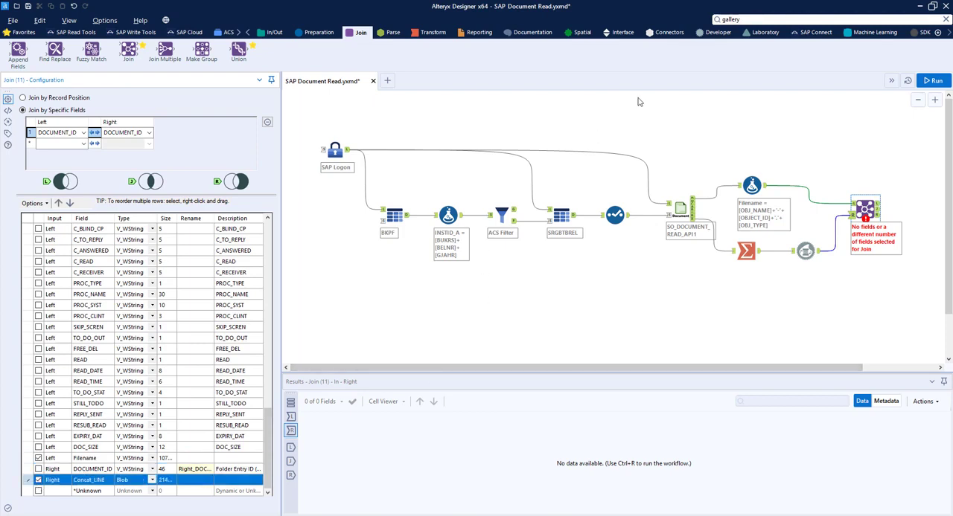
Add a Blob Output tool after the Join tool's joined output and set its output file to TEST007 on the Desktop.
{"action": "left_click", "coordinate": [716, 32]}
{"action": "left_click_drag", "start_coordinate": [201, 52], "coordinate": [901, 210]}
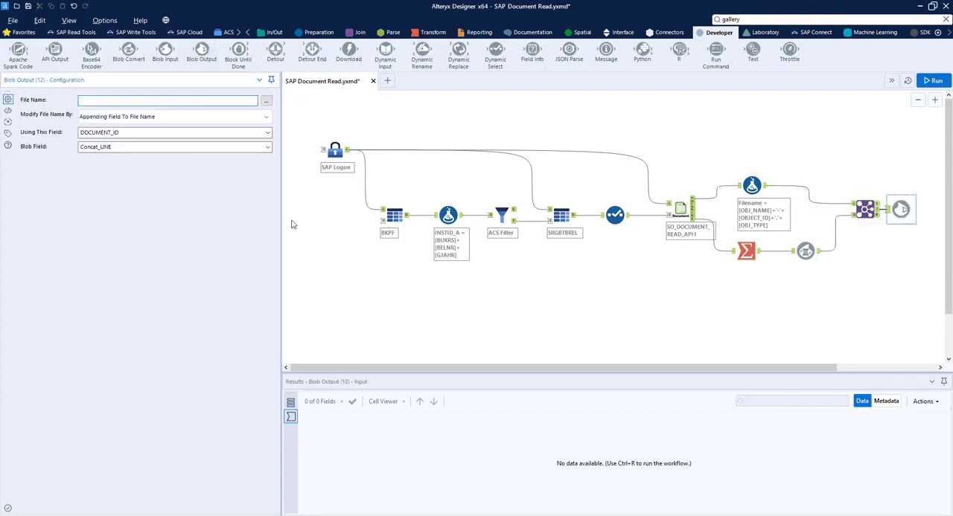
{"action": "left_click", "coordinate": [267, 101]}
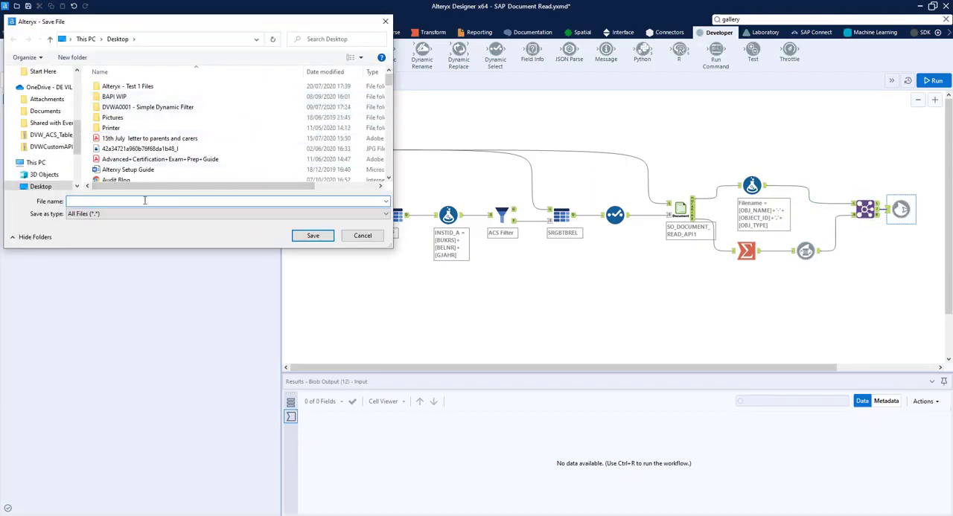
{"action": "type", "text": "TEST007"}
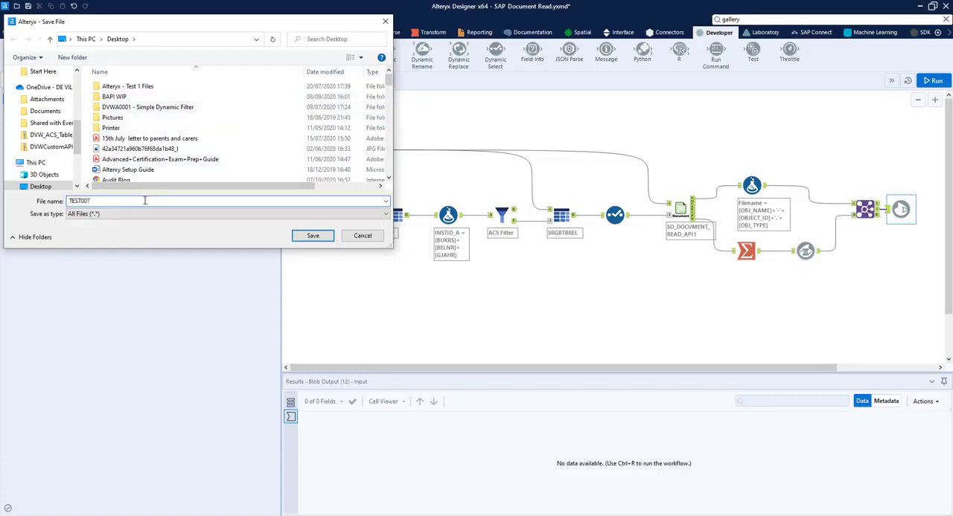
{"action": "left_click", "coordinate": [297, 235]}
Set the Blob Output tool to replace the file name with the Filename field and run the workflow.
{"action": "left_click", "coordinate": [202, 118]}
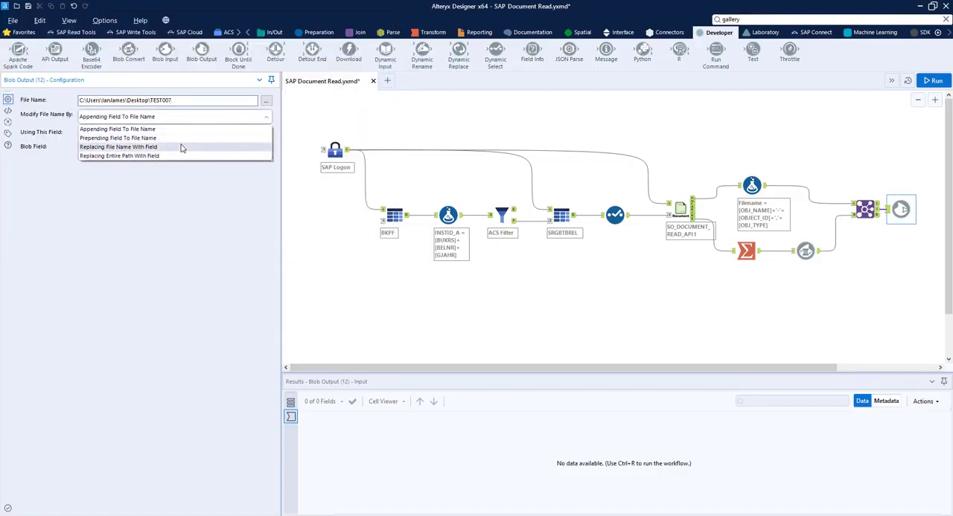
{"action": "left_click", "coordinate": [181, 147]}
{"action": "left_click", "coordinate": [181, 133]}
{"action": "left_click", "coordinate": [175, 151]}
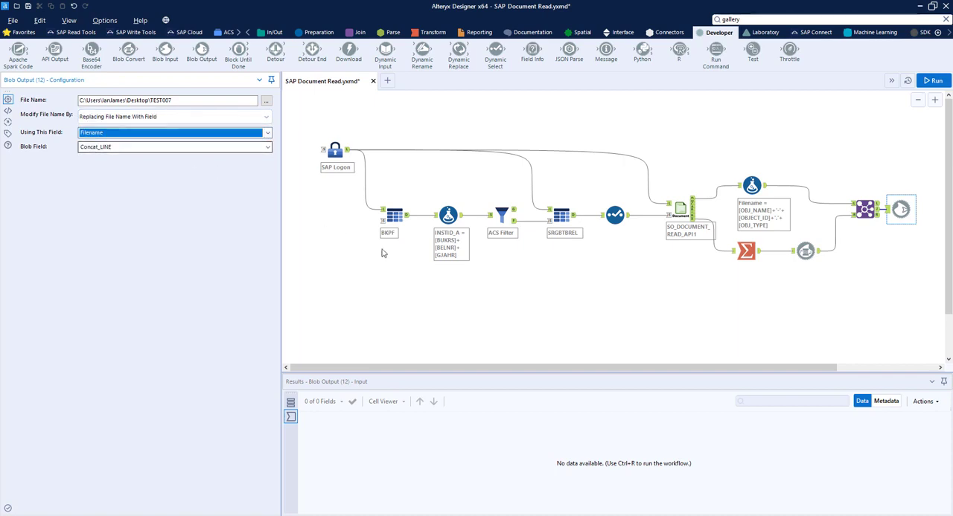
{"action": "left_click", "coordinate": [932, 80]}
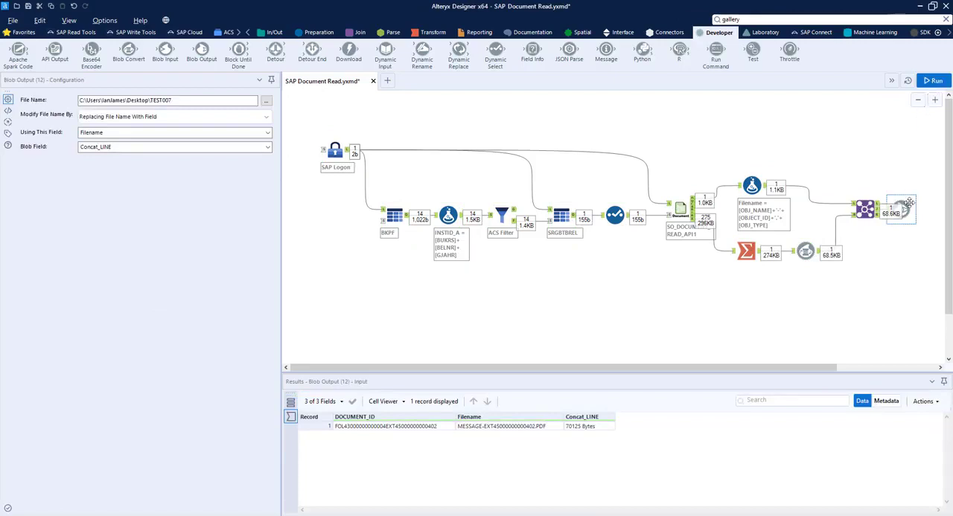
Examine the run results of the Summarize, Blob Convert and Blob Output tools in turn.
{"action": "left_click", "coordinate": [746, 251]}
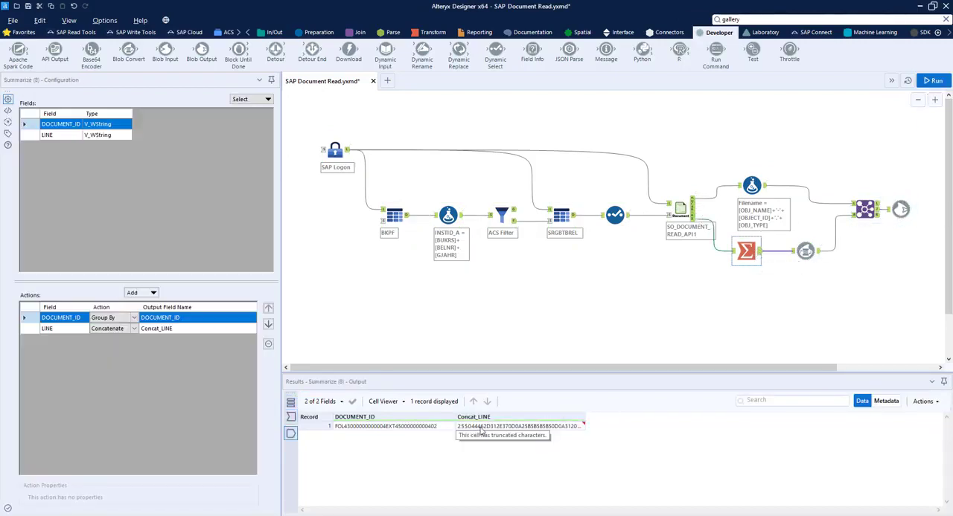
{"action": "left_click", "coordinate": [805, 250]}
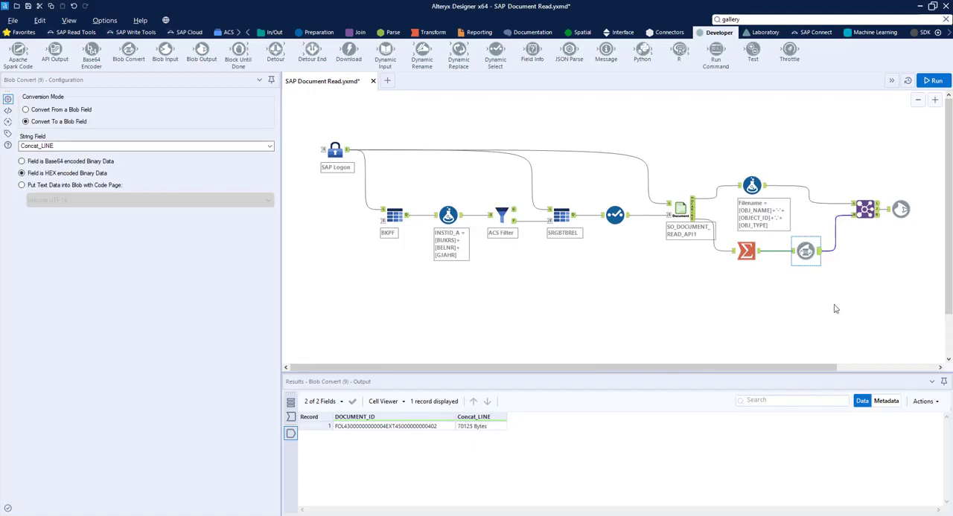
{"action": "left_click", "coordinate": [900, 210]}
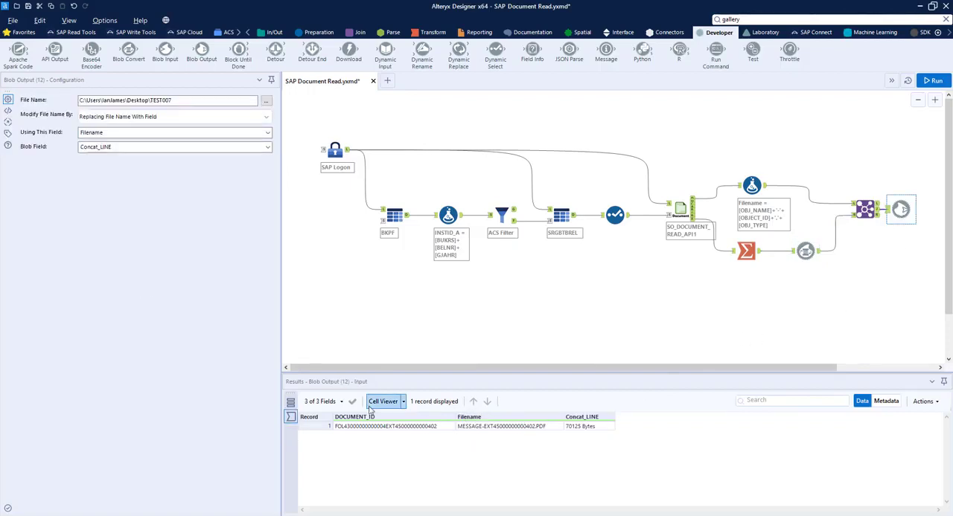
Open the PDF file written by the Blob Output tool from its run messages and look through the invoice.
{"action": "left_click", "coordinate": [292, 403]}
{"action": "left_click", "coordinate": [453, 410]}
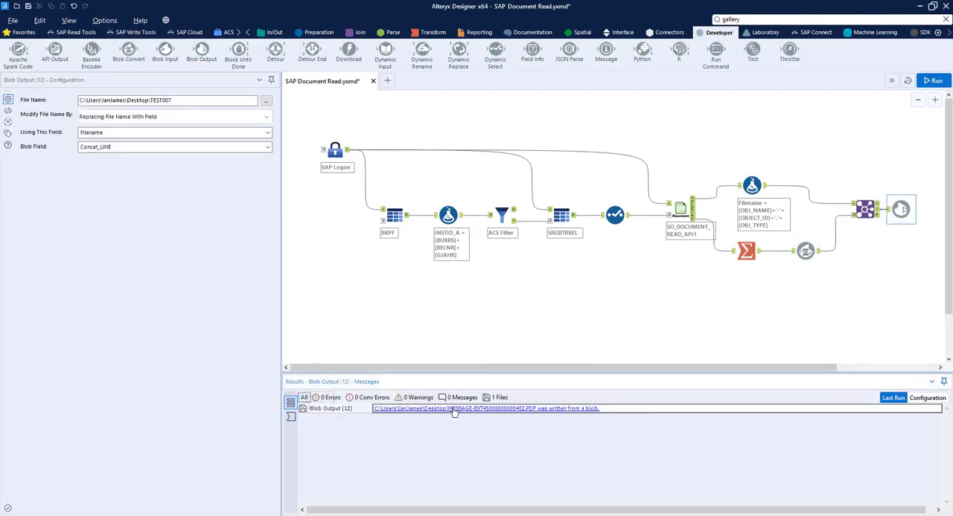
{"action": "scroll", "coordinate": [453, 411], "scroll_direction": "down", "scroll_amount": 4}
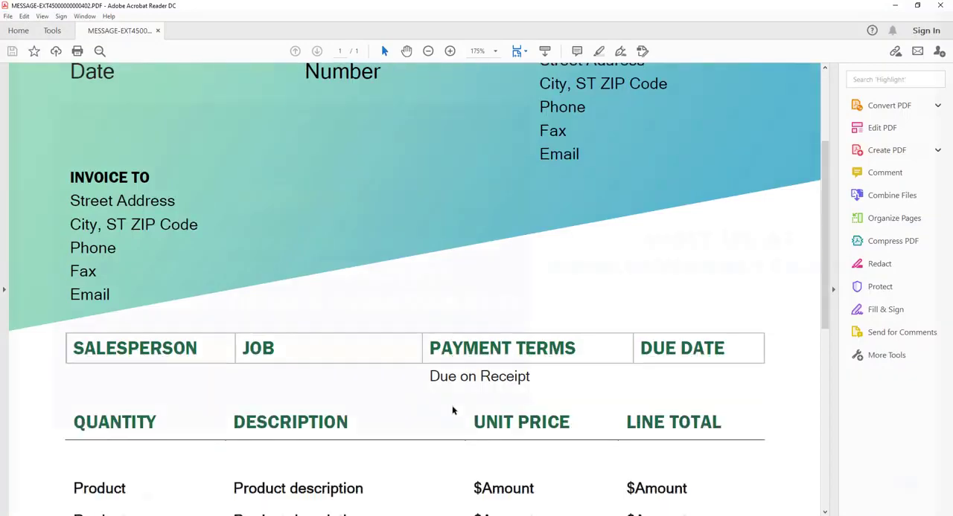